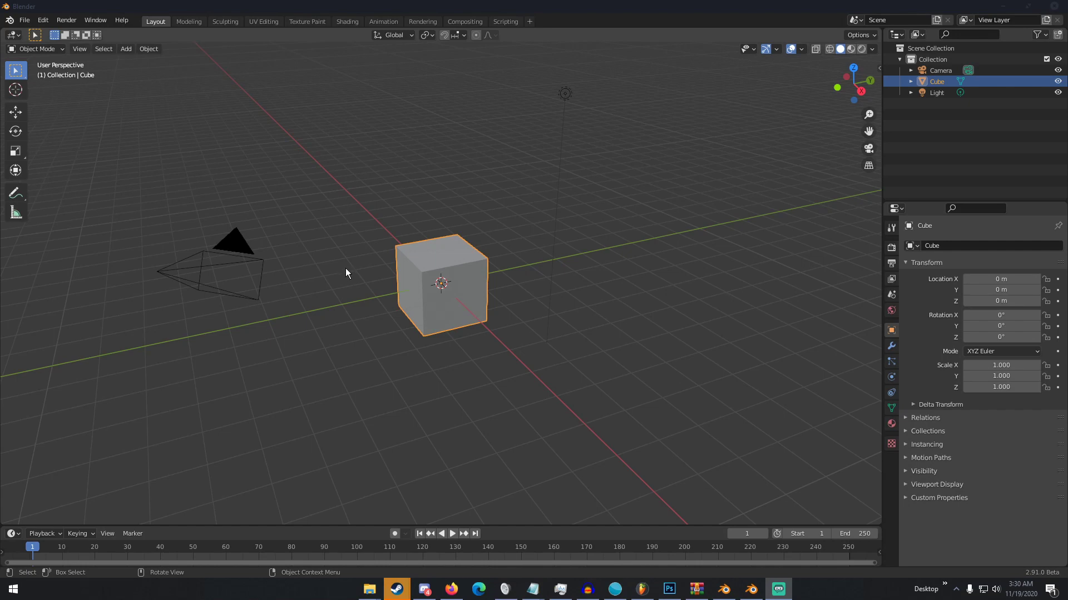
click(424, 588)
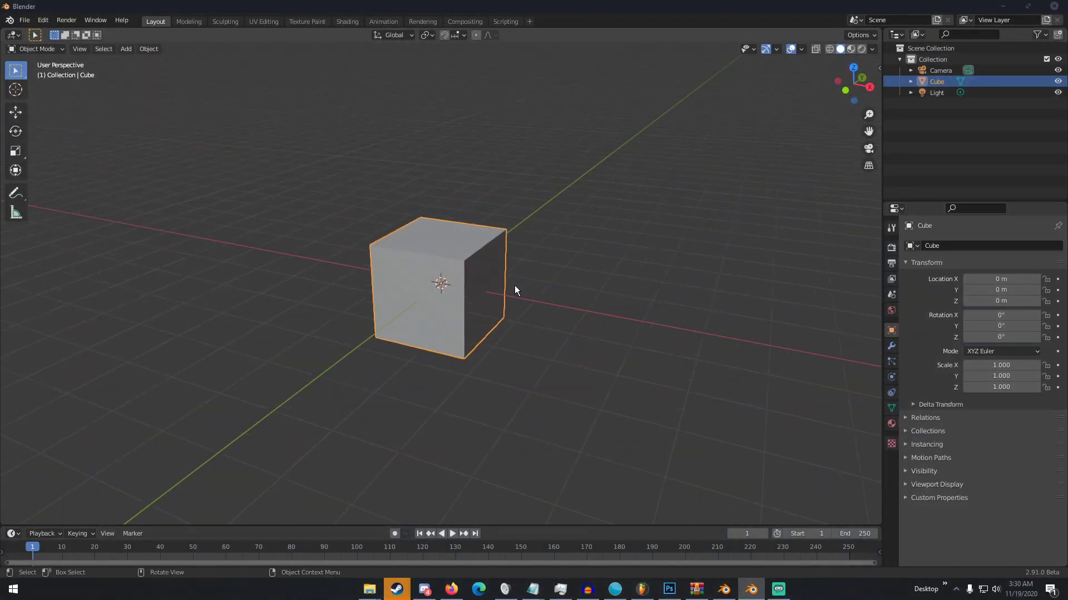
middle_drag(515, 286, 677, 319)
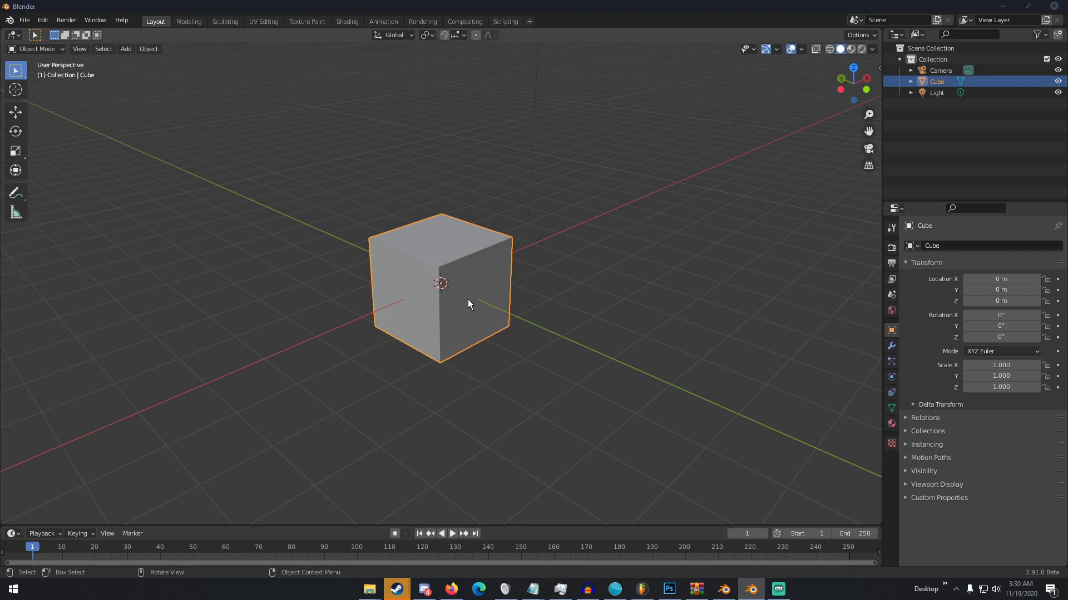
scroll(468, 299, down, 3)
scroll(468, 299, up, 2)
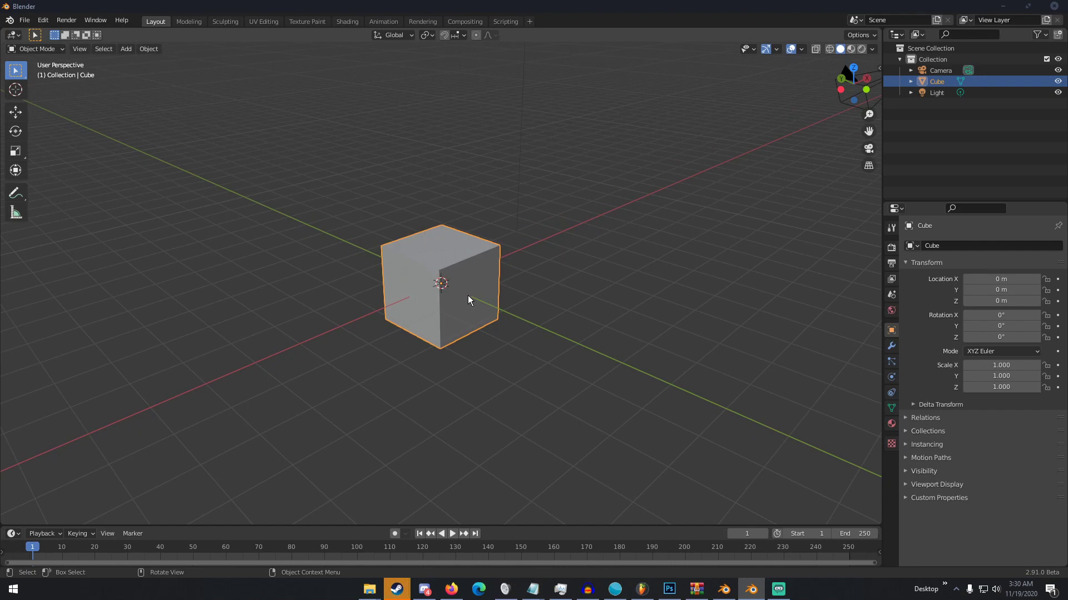
middle_drag(467, 290, 436, 322)
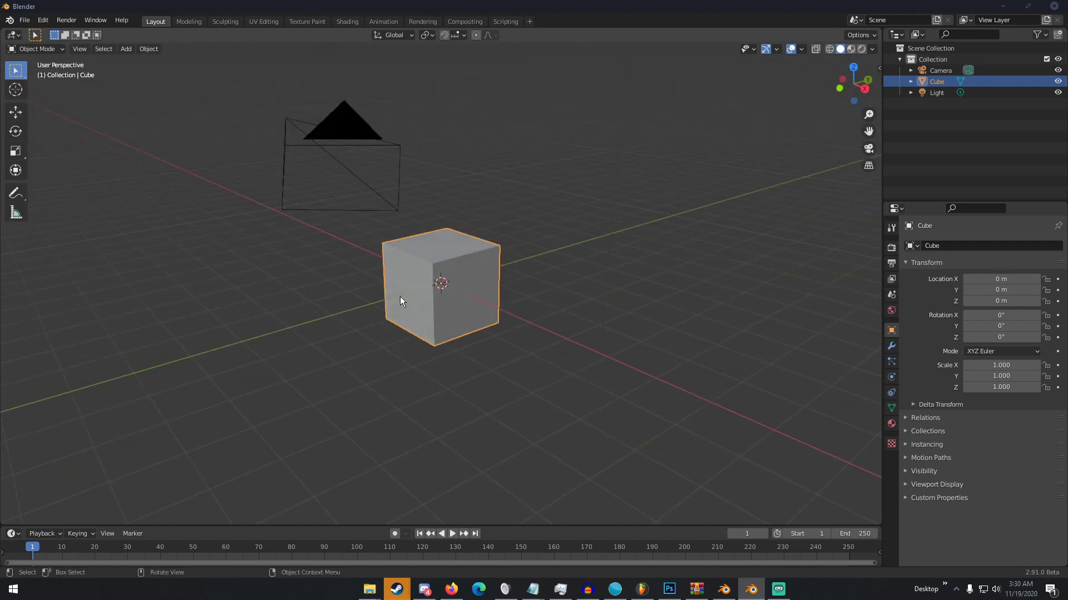
Delete the default cube from the scene
key(Delete)
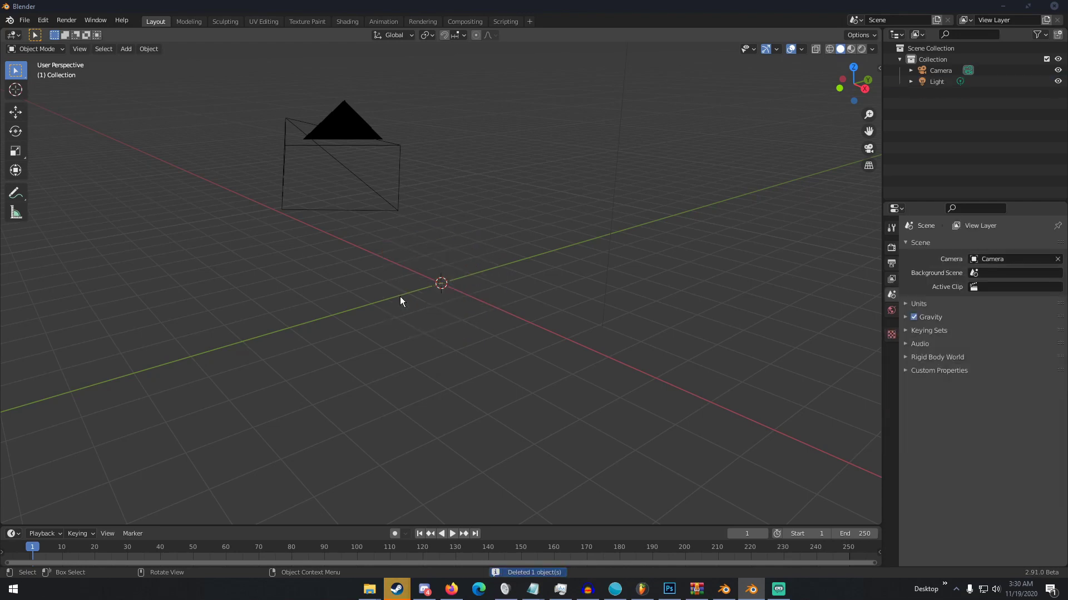
key(ctrl+z)
key(x)
click(400, 298)
Add a plane mesh at the origin and scale it uniformly by a factor of 7
middle_drag(384, 299, 448, 290)
key(shift+a)
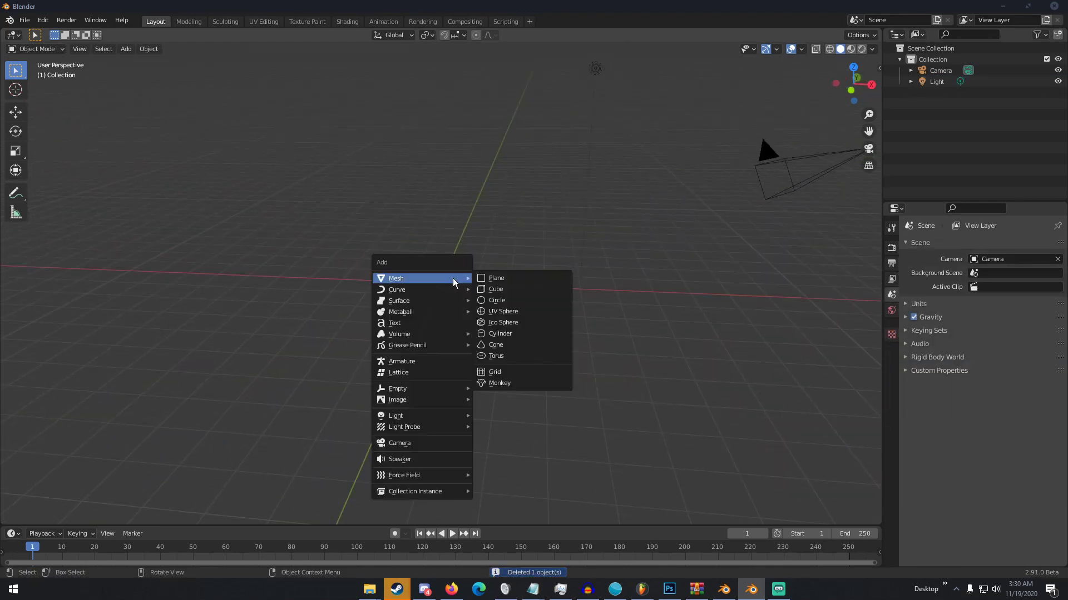
click(507, 276)
key(s)
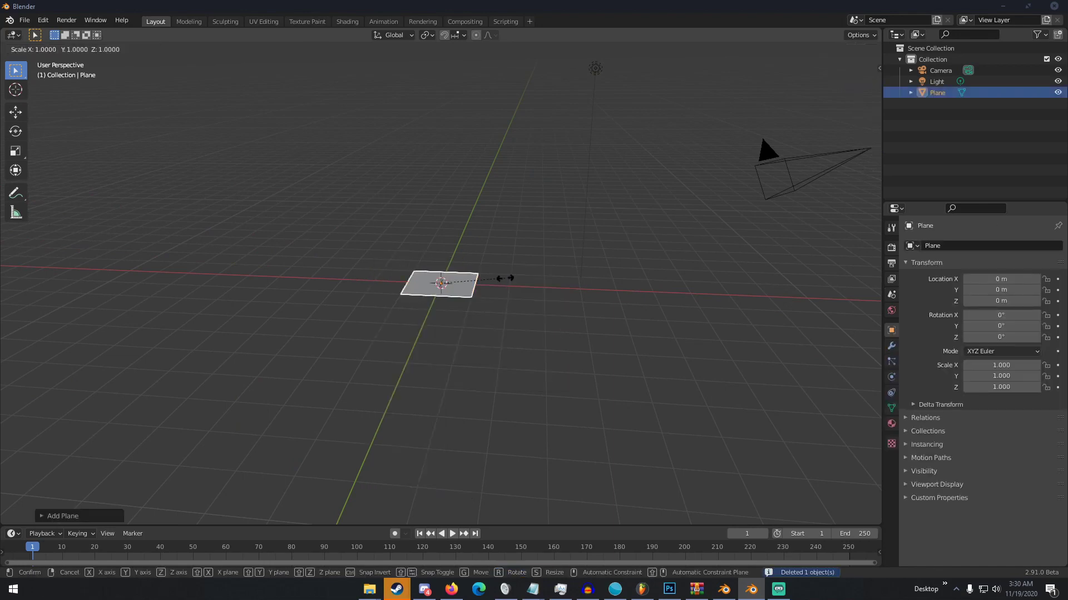
key(7)
key(Return)
scroll(507, 311, up, 3)
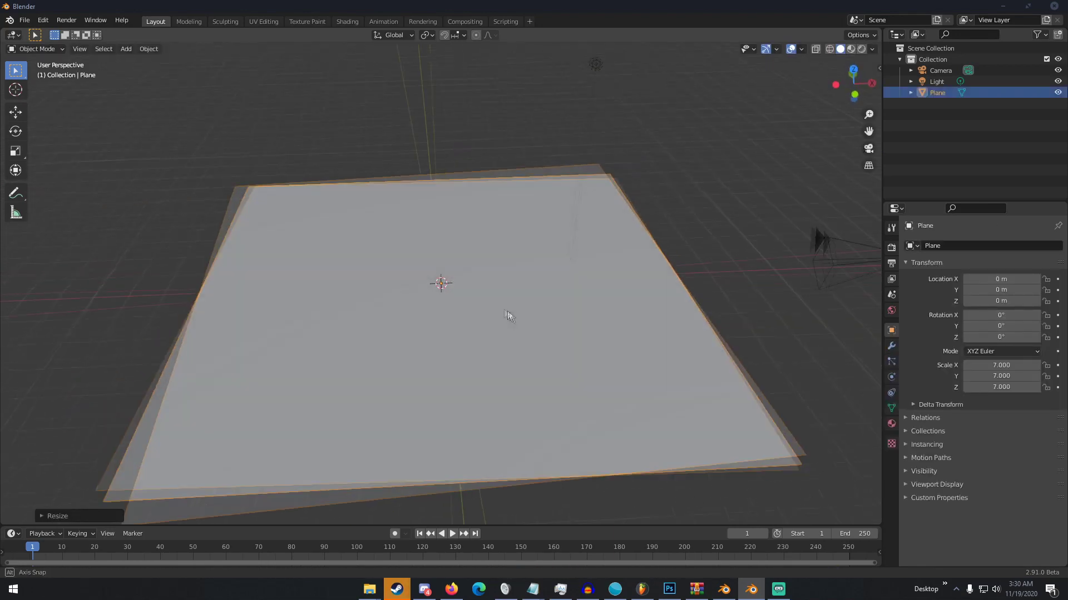
key(Tab)
right_click(413, 251)
click(413, 248)
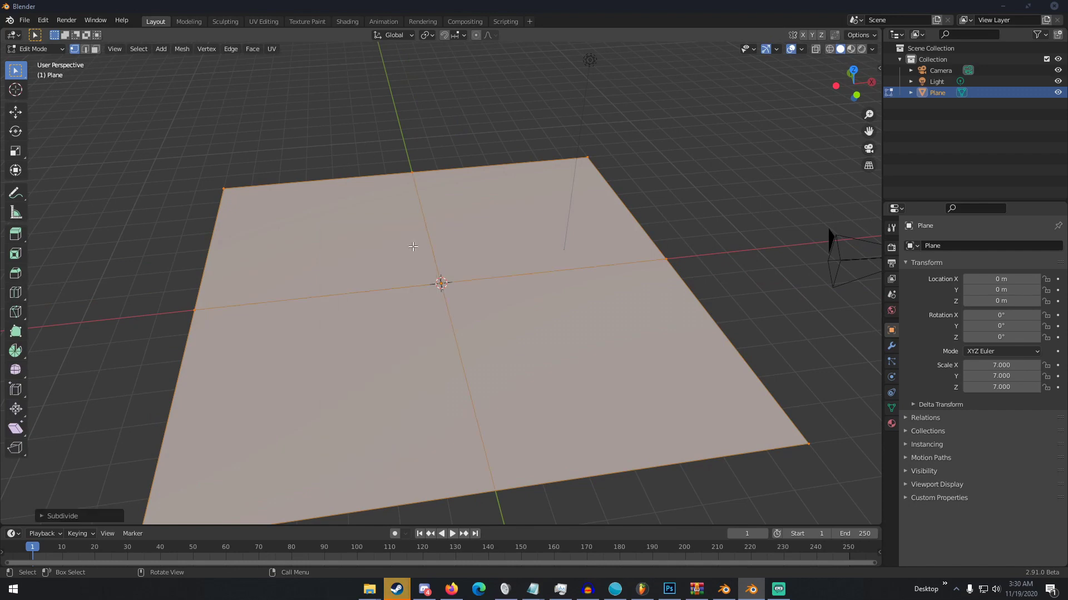
key(Tab)
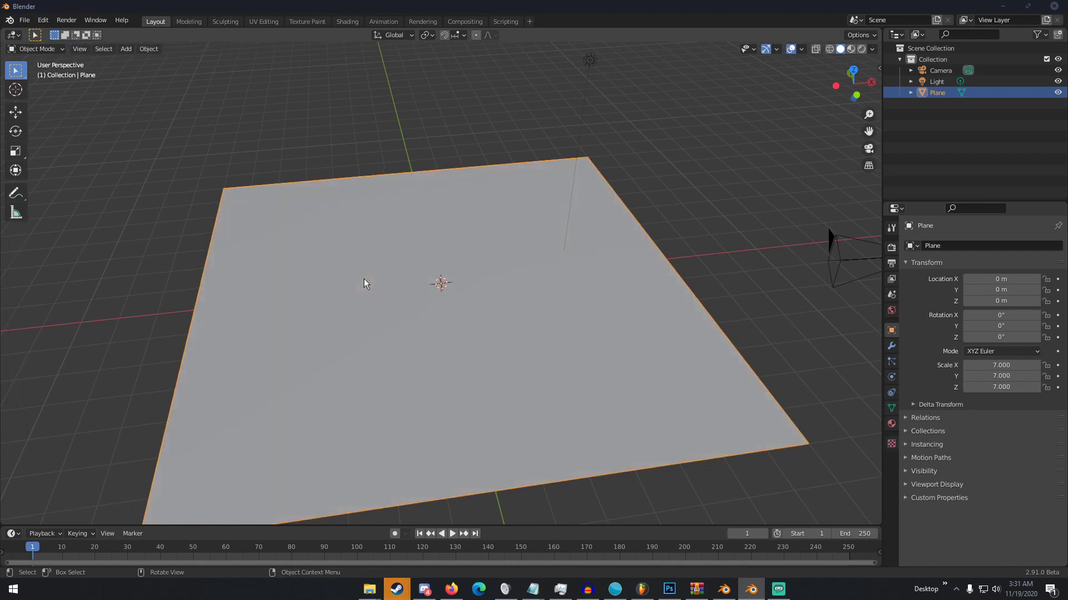
key(ctrl+z)
key(ctrl+z)
key(Tab)
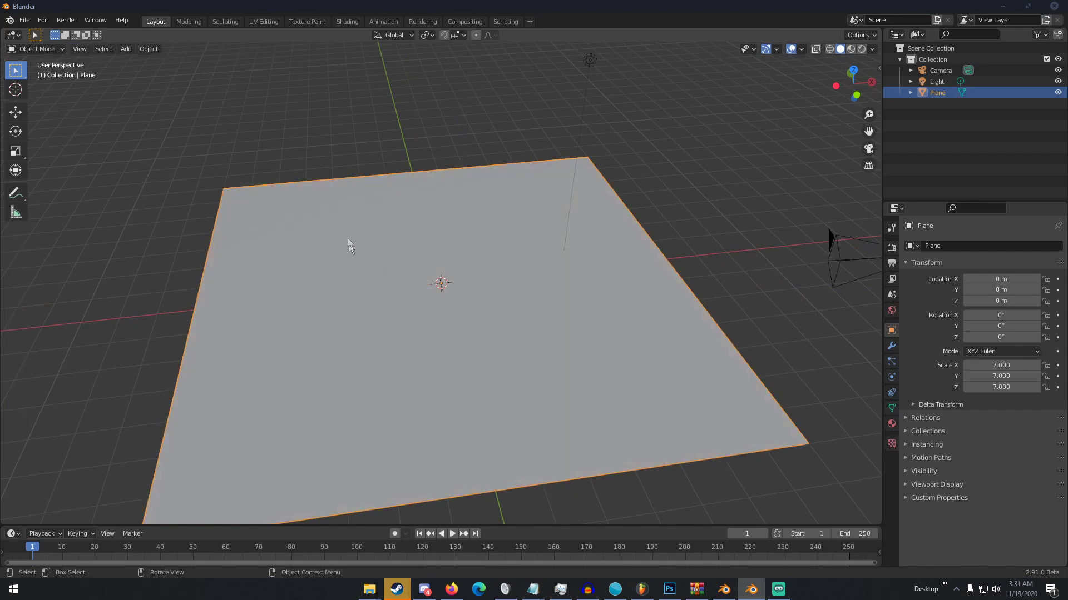
Subdivide the plane's mesh in Edit Mode with the number of cuts set to 100
middle_drag(350, 241, 447, 279)
key(Tab)
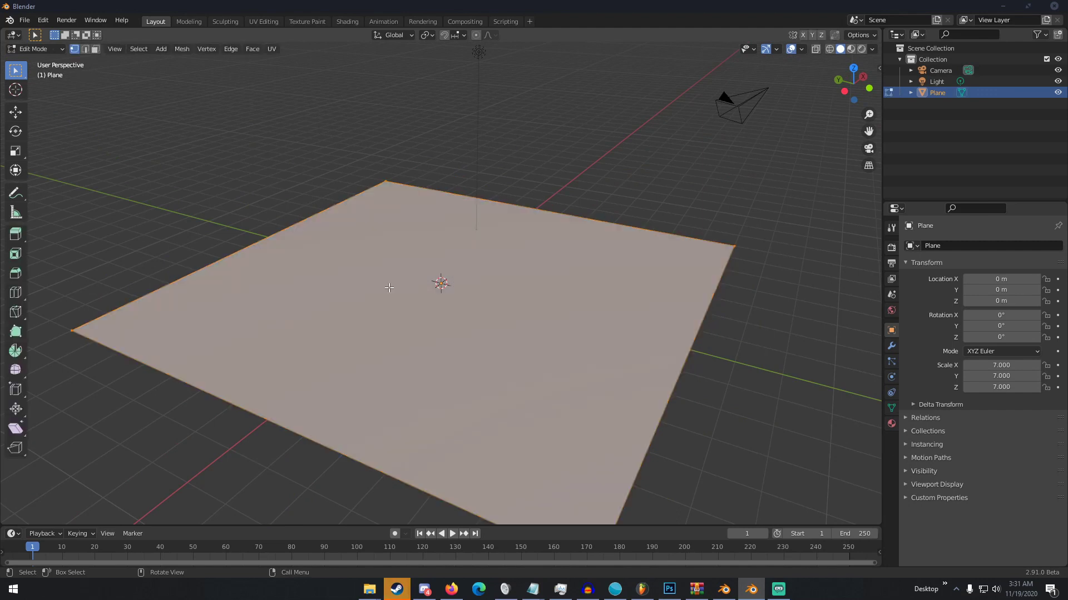
right_click(420, 262)
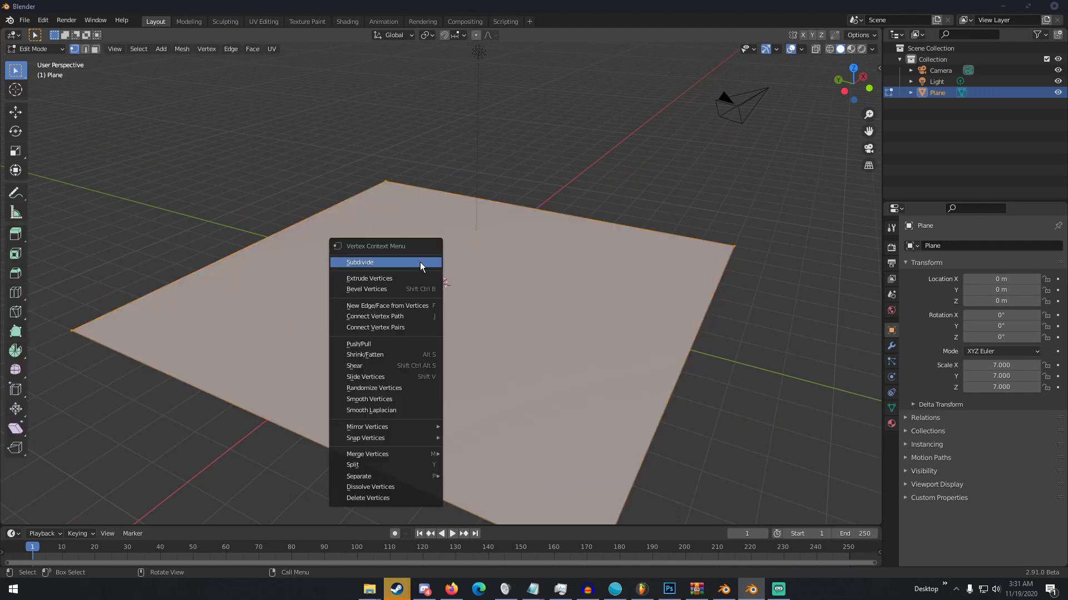
click(372, 264)
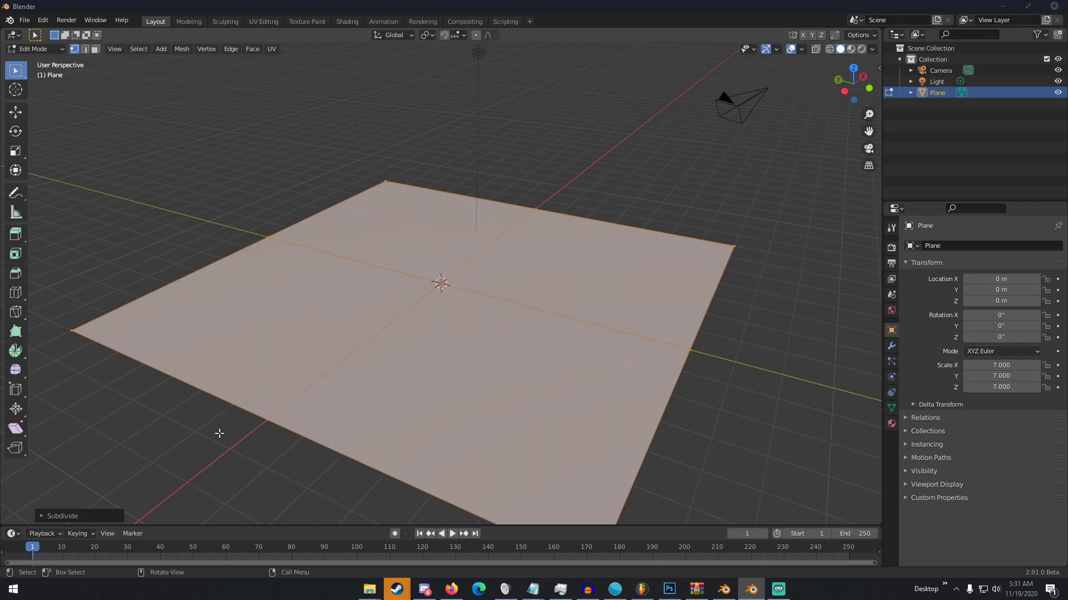
click(62, 516)
click(142, 439)
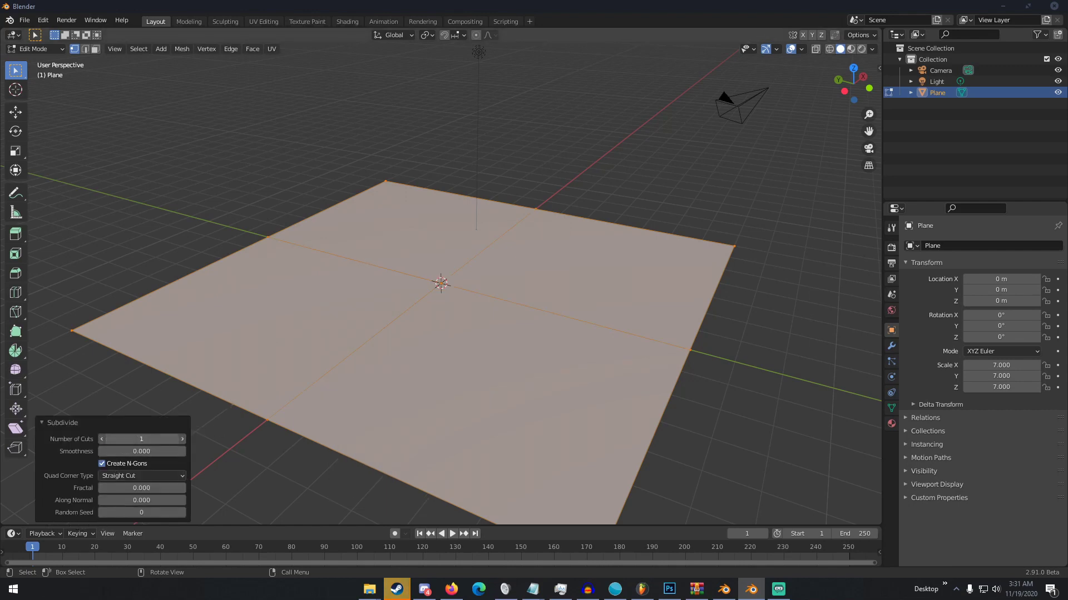
text(100)
key(Return)
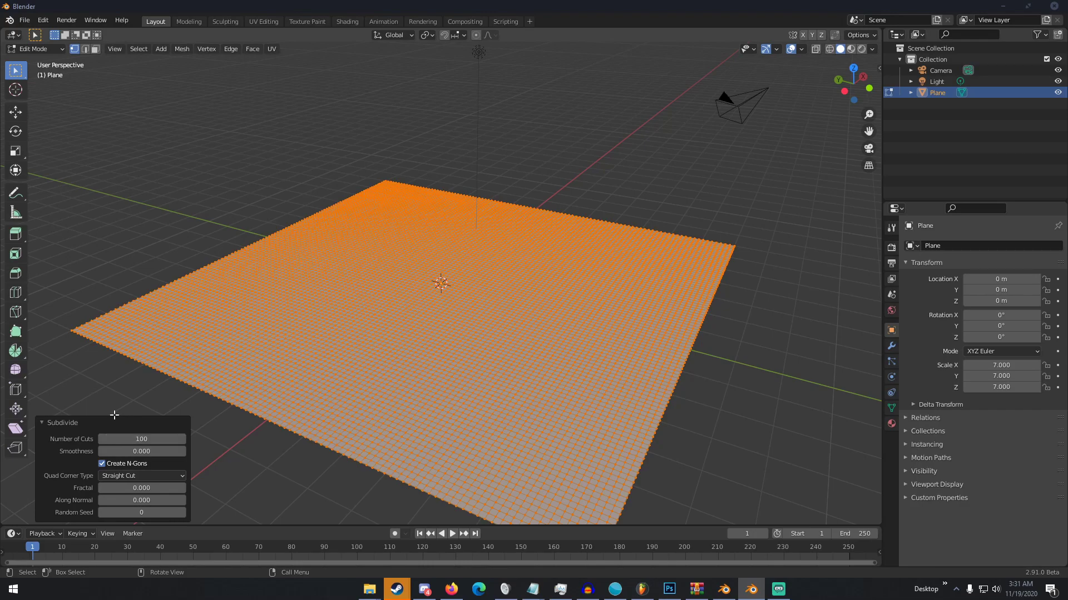
Leave Edit Mode on the subdivided plane and switch to the Sculpting workspace
middle_drag(307, 335, 399, 337)
scroll(389, 335, up, 3)
scroll(478, 372, up, 4)
scroll(477, 372, down, 8)
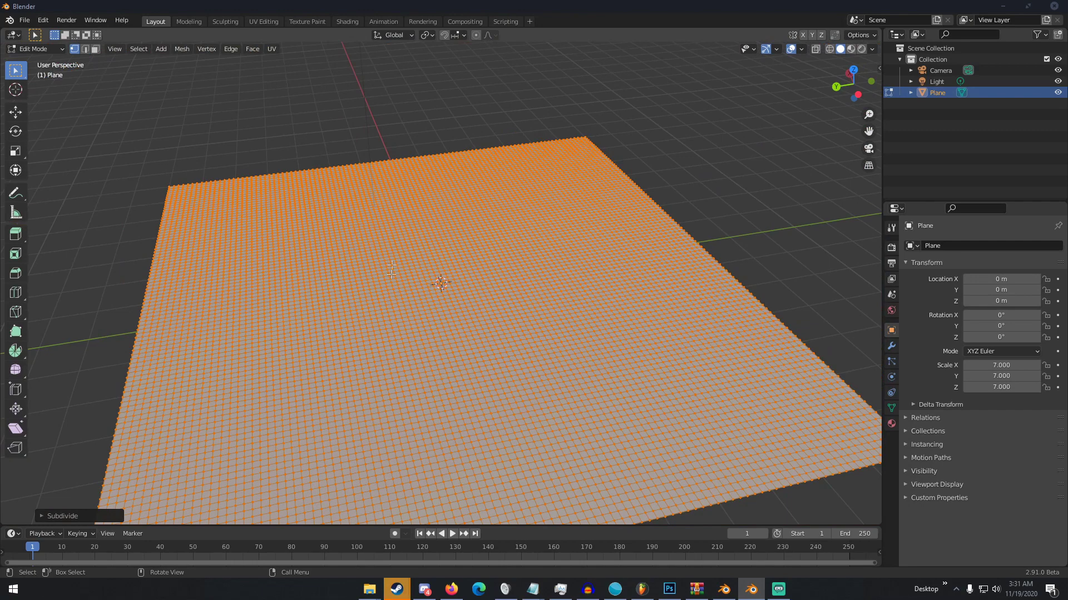
key(Tab)
middle_drag(337, 295, 385, 292)
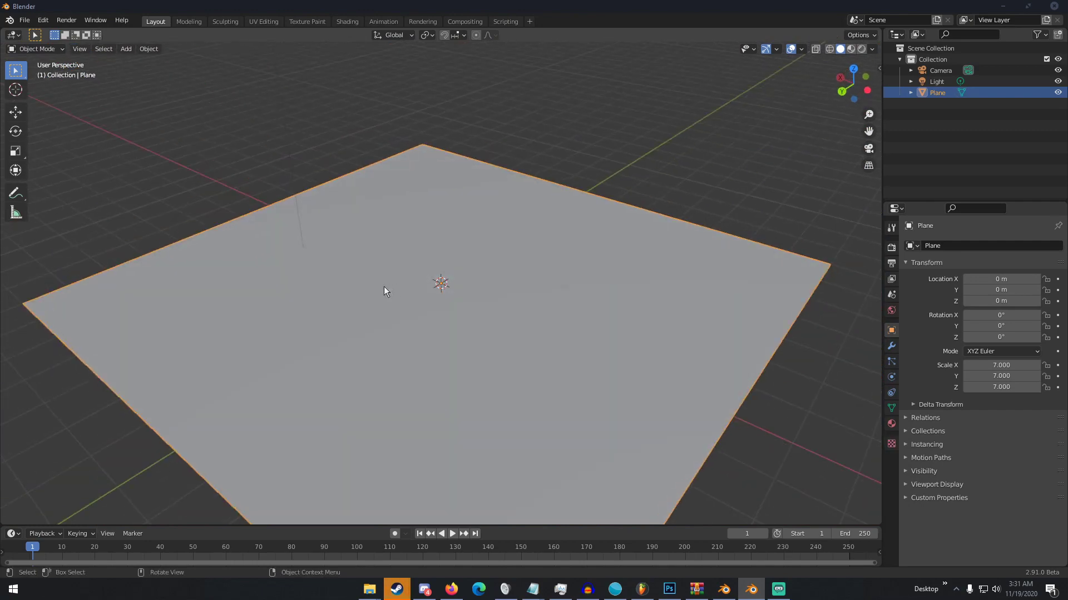
click(226, 22)
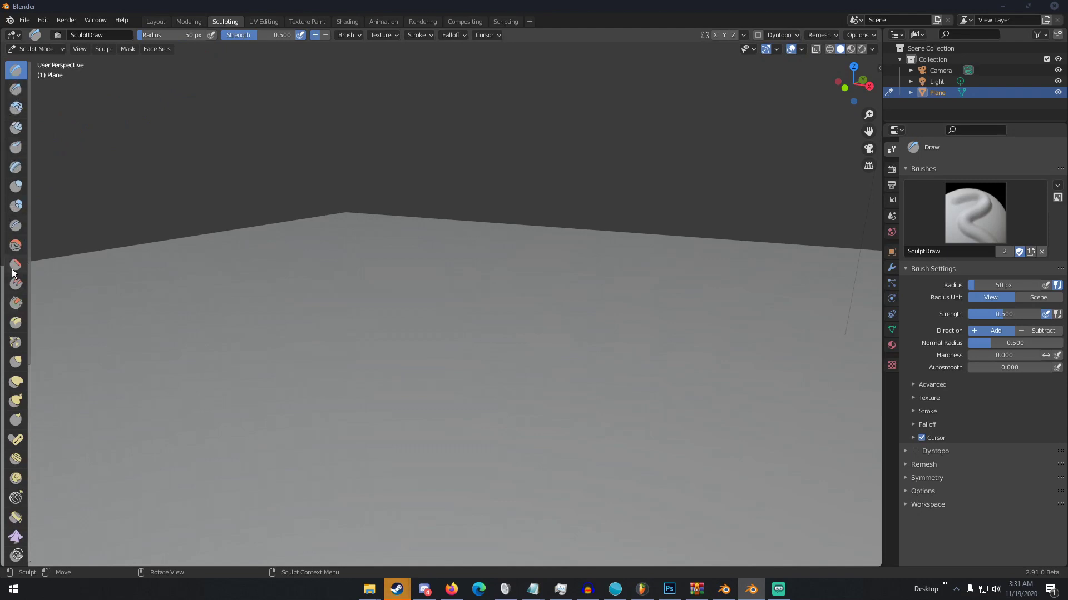
Choose the Boundary brush as the active sculpting tool
scroll(17, 178, down, 1)
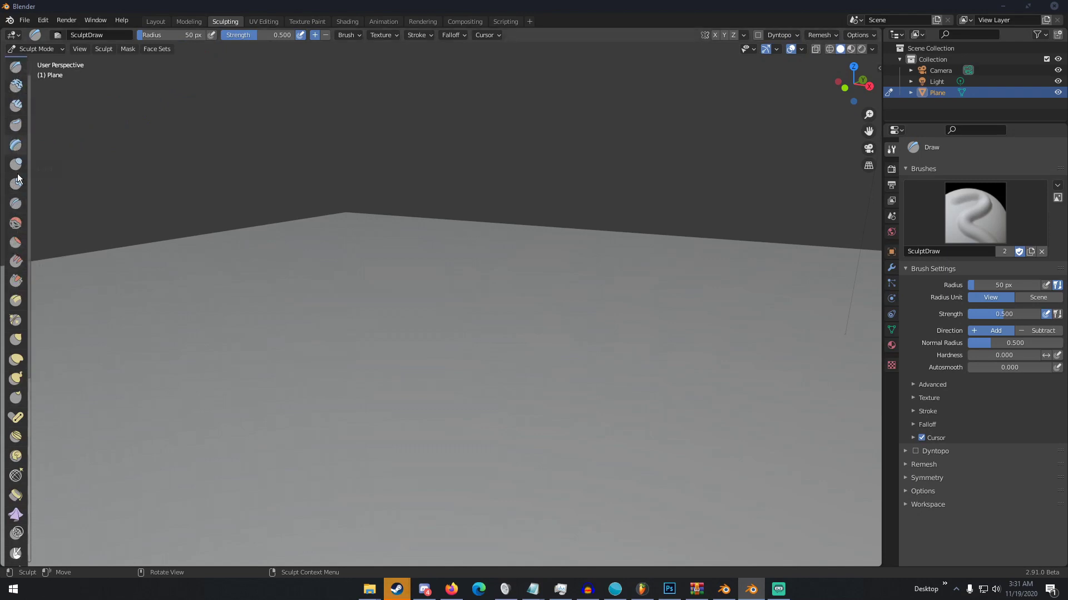
scroll(18, 178, down, 7)
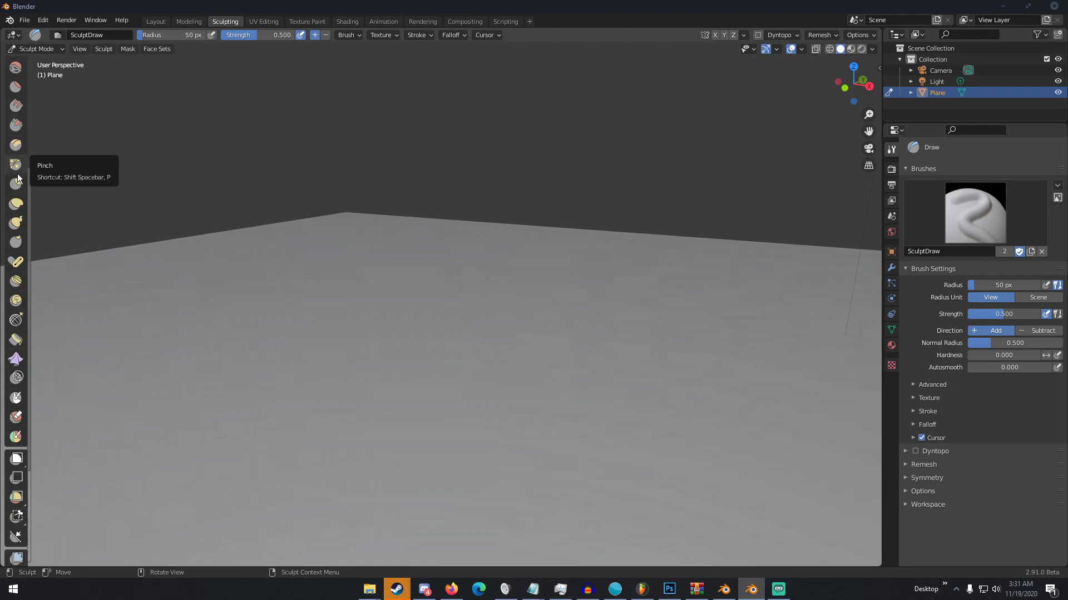
scroll(17, 178, down, 5)
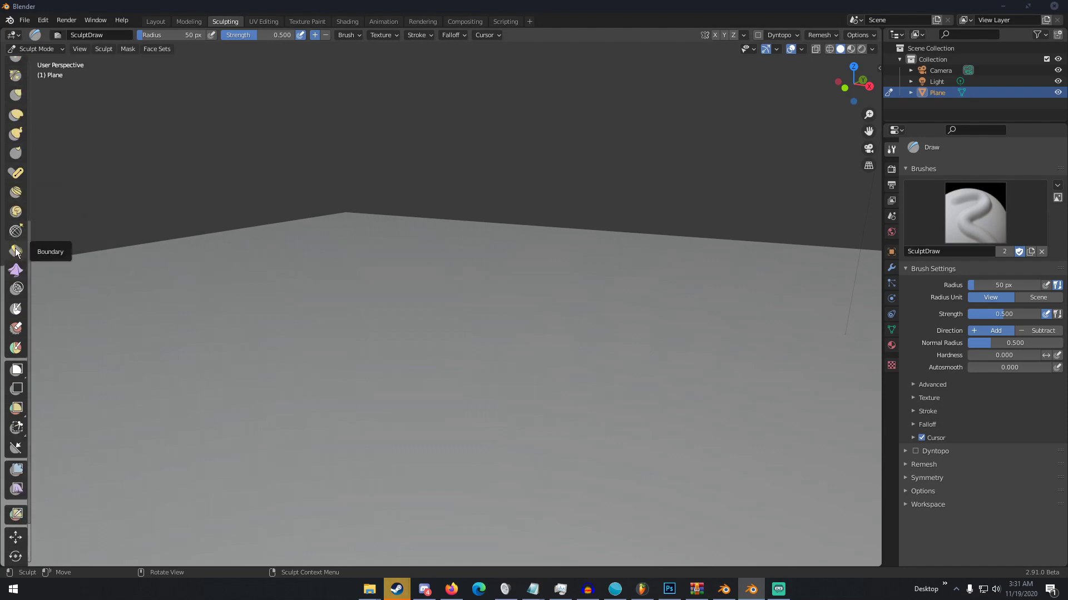
click(16, 252)
scroll(285, 286, down, 3)
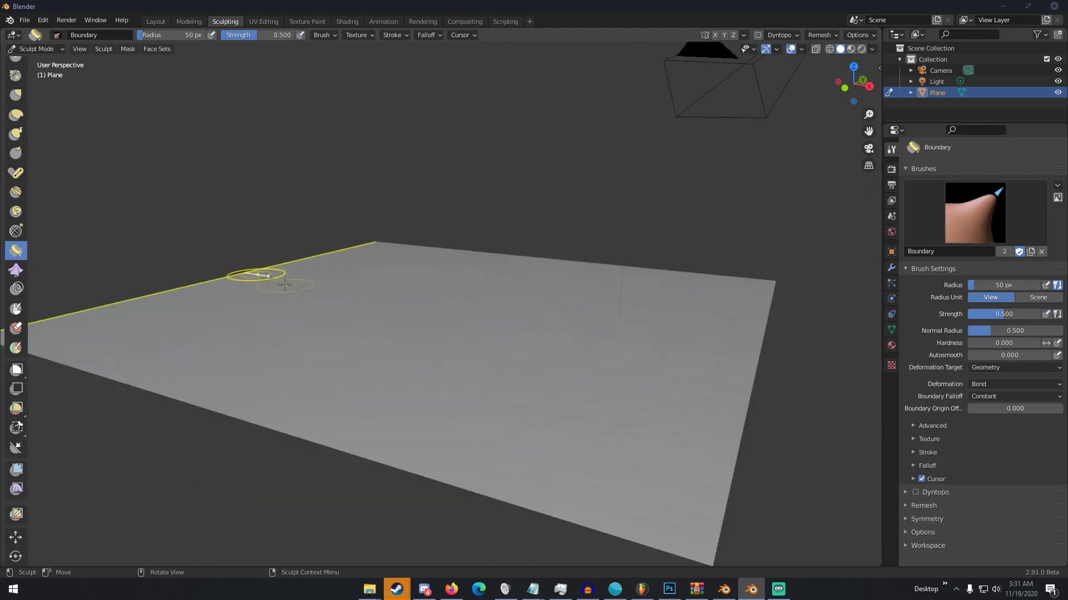
Try bending one edge of the plane with the Boundary brush, enlarging its radius to 110 px, and undo the strokes
scroll(382, 334, down, 4)
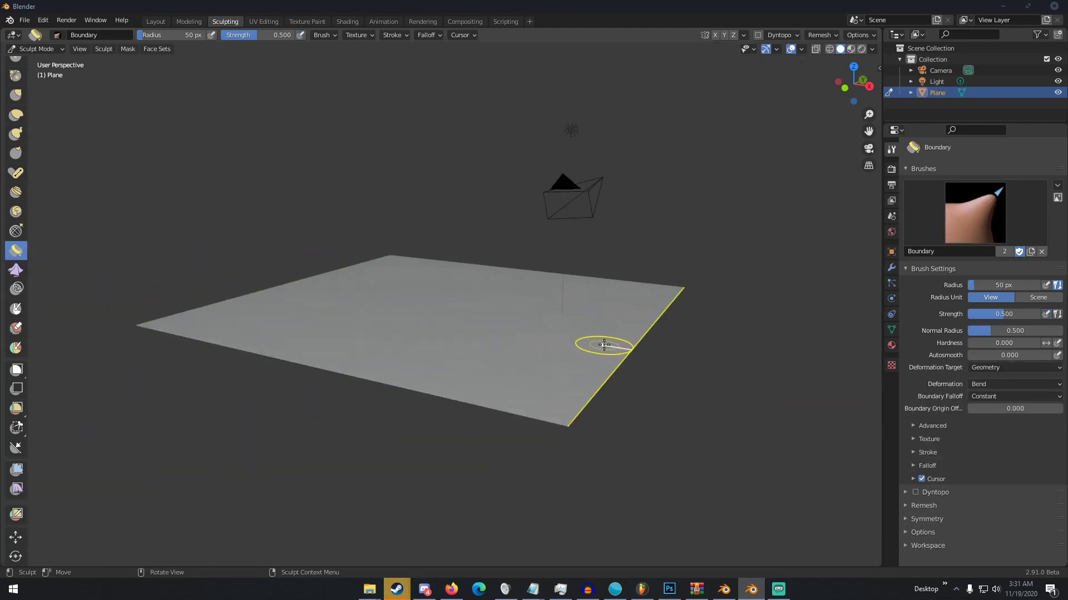
mouse_move(603, 345)
mouse_down()
mouse_move(584, 341)
mouse_move(640, 412)
mouse_move(603, 347)
mouse_move(573, 391)
mouse_move(633, 421)
mouse_move(622, 419)
mouse_up()
key(ctrl+z)
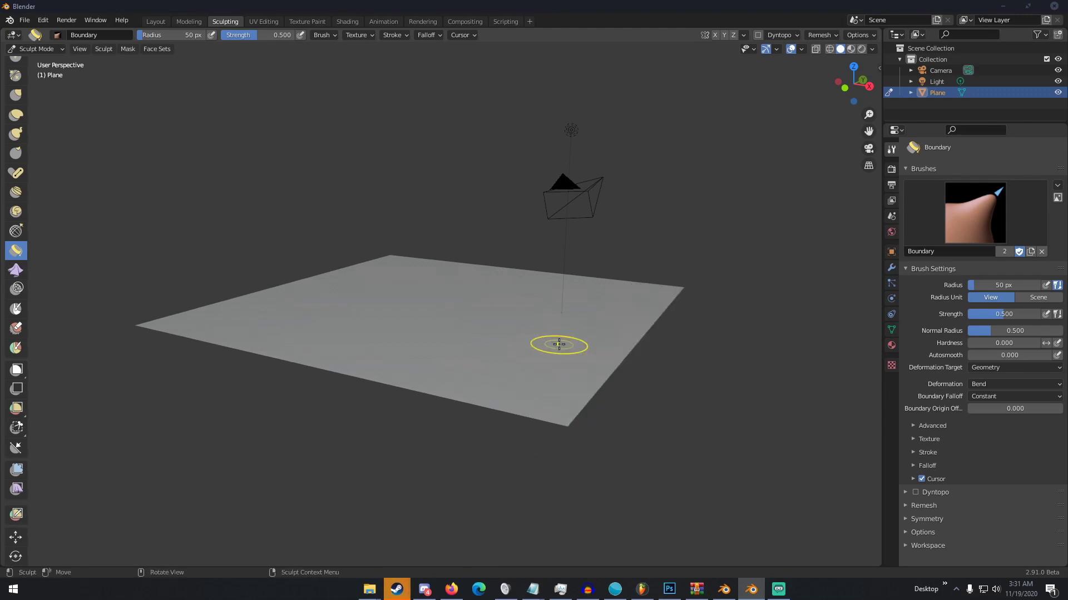
key(f)
click(593, 354)
mouse_move(572, 348)
mouse_down()
mouse_move(496, 352)
mouse_move(571, 386)
mouse_up()
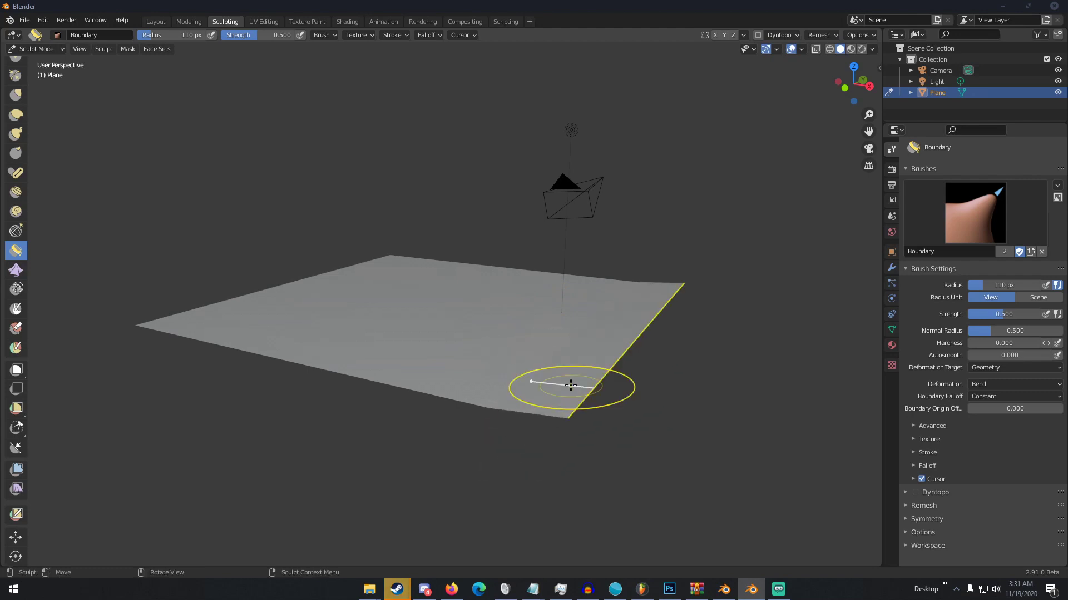
key(ctrl+z)
Show the active tool settings in the viewport sidebar and set the Boundary brush's deformation target to Cloth Simulation
middle_drag(454, 306, 506, 324)
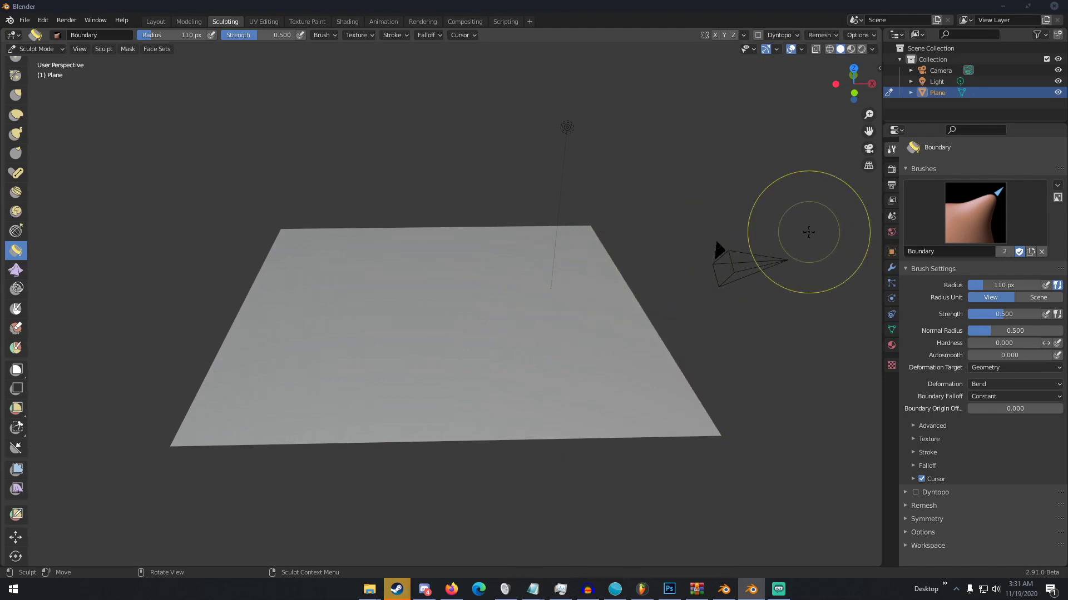
key(n)
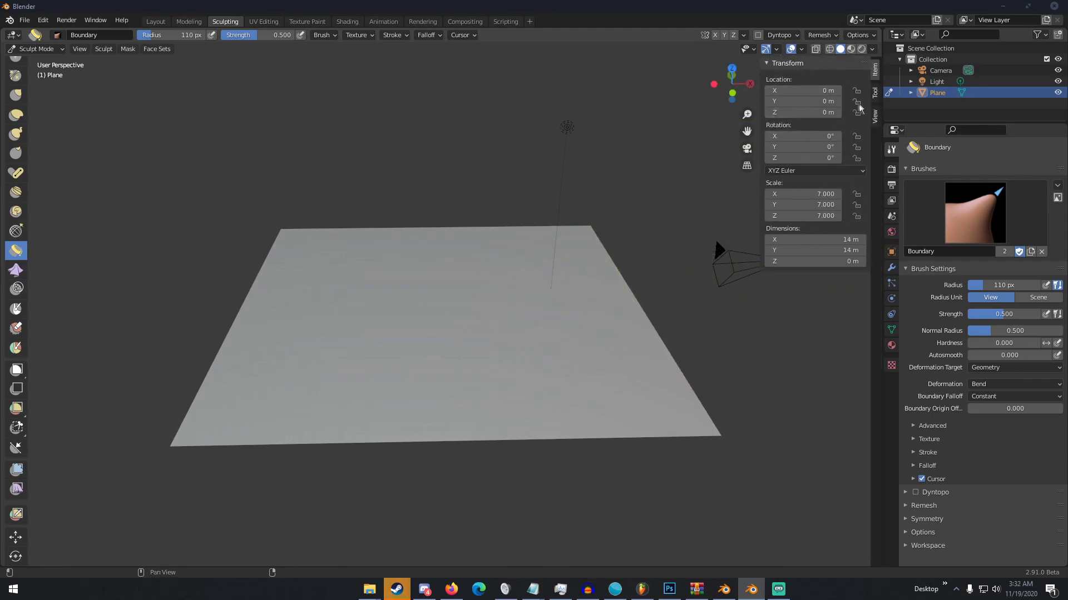
click(875, 100)
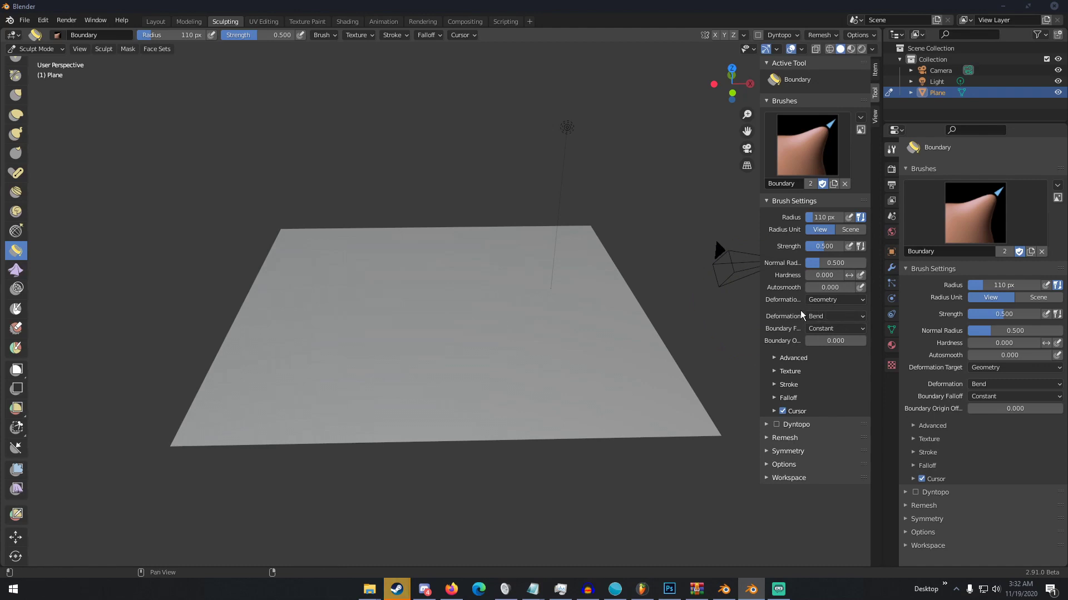
click(818, 301)
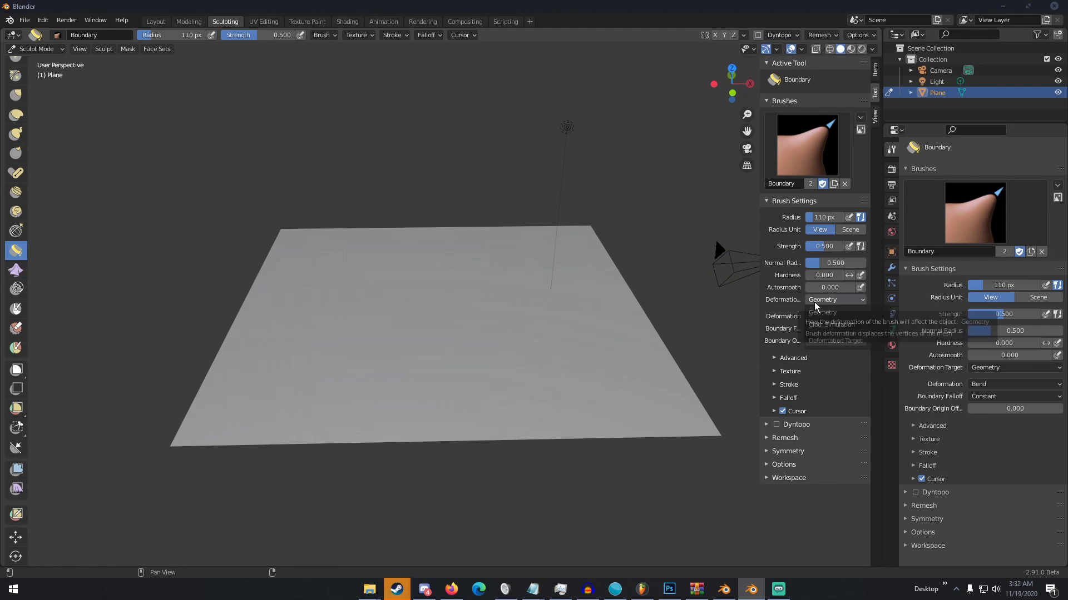
click(827, 326)
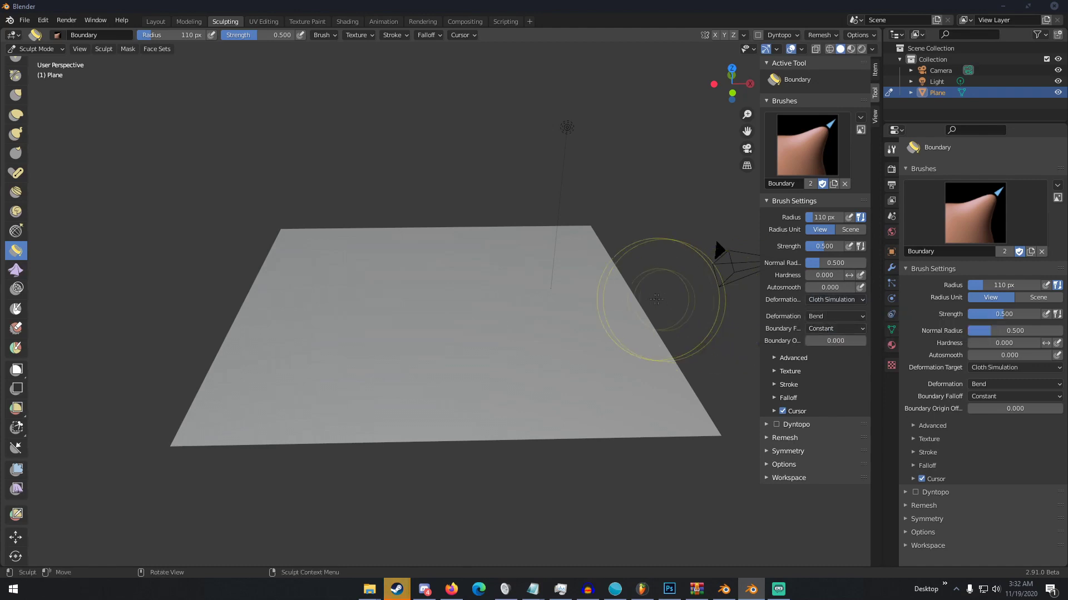
Crumple the plane's edge nearest the camera object inward with cloth-simulated Boundary brush strokes
mouse_move(583, 302)
mouse_down()
mouse_move(522, 318)
mouse_move(653, 385)
mouse_move(555, 381)
mouse_move(512, 416)
mouse_move(465, 379)
mouse_move(395, 376)
mouse_up()
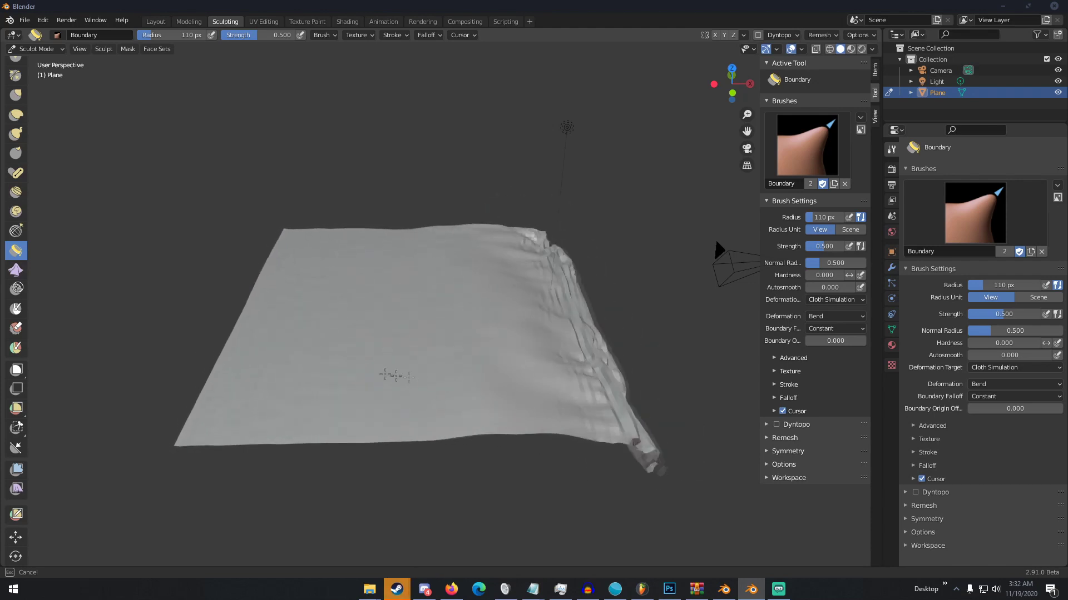
drag(557, 394, 498, 379)
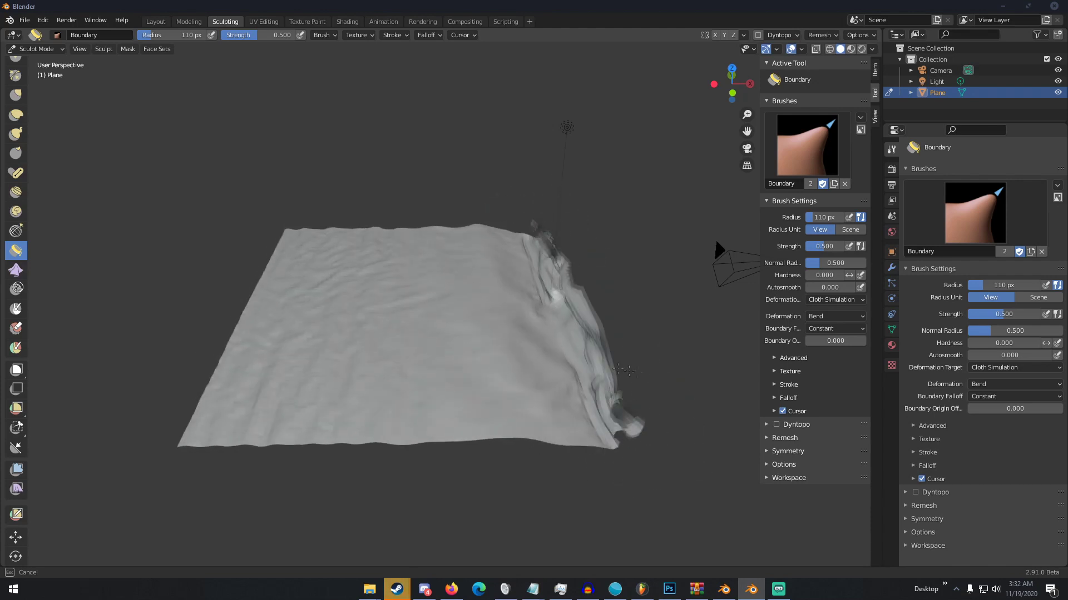
mouse_move(360, 342)
mouse_down()
mouse_move(548, 346)
mouse_move(555, 334)
mouse_up()
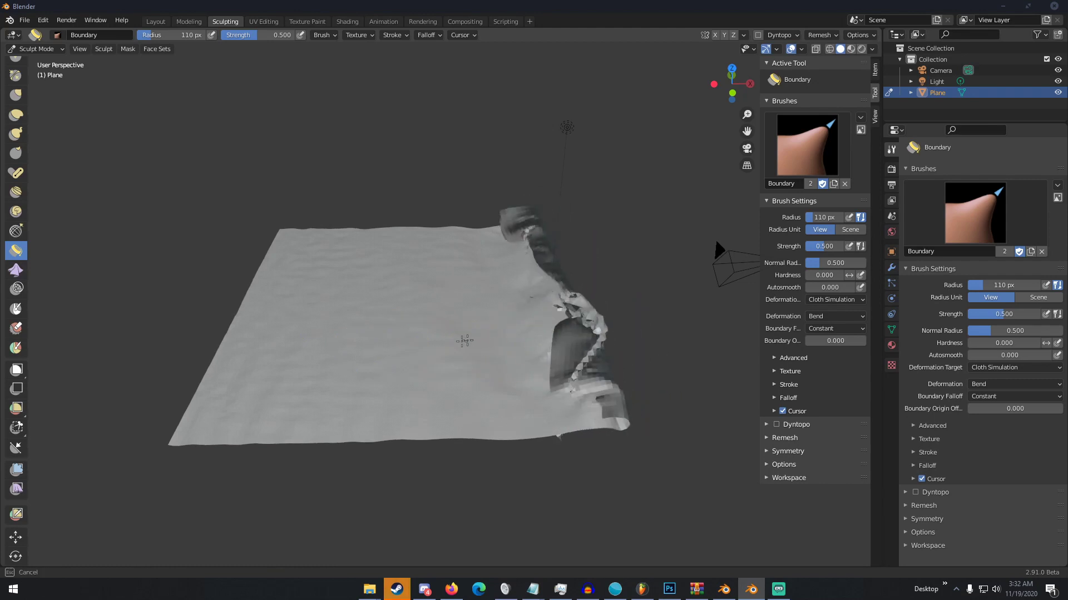
mouse_move(465, 340)
mouse_down()
mouse_move(327, 353)
mouse_move(333, 362)
mouse_move(627, 356)
mouse_move(568, 349)
mouse_up()
drag(493, 350, 501, 352)
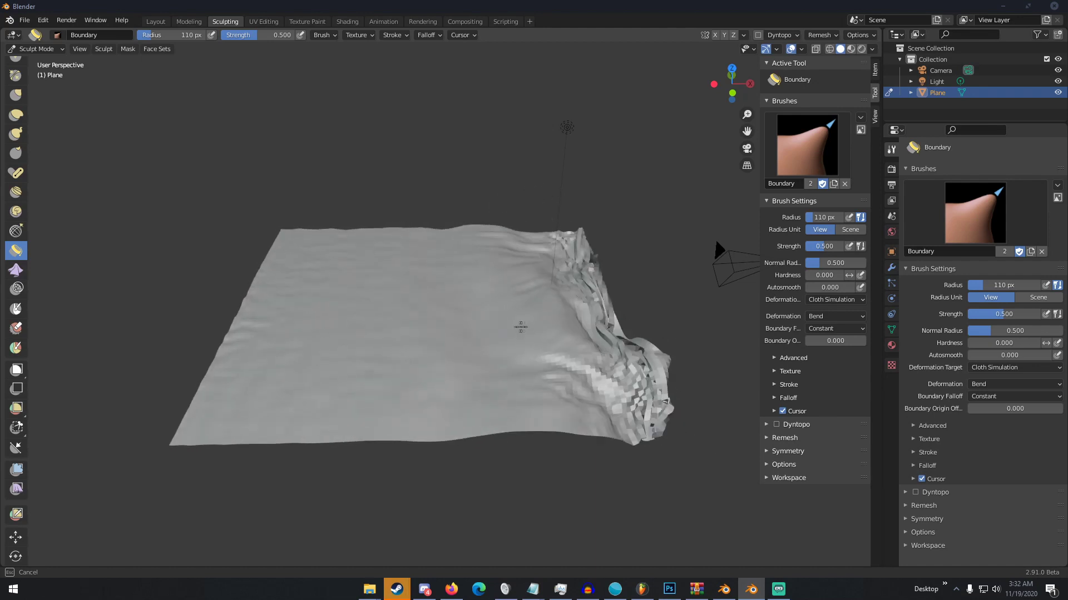
Stretch the crumpled edge further and bend the opposite edge of the plane upward with the Boundary brush
drag(520, 327, 462, 328)
drag(259, 329, 242, 331)
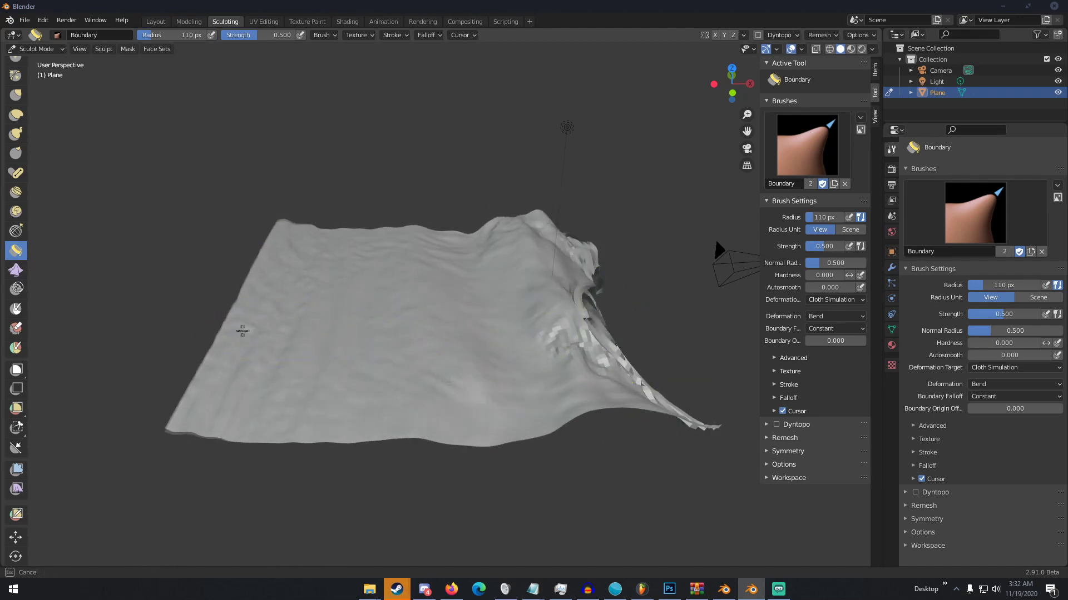
drag(362, 378, 253, 369)
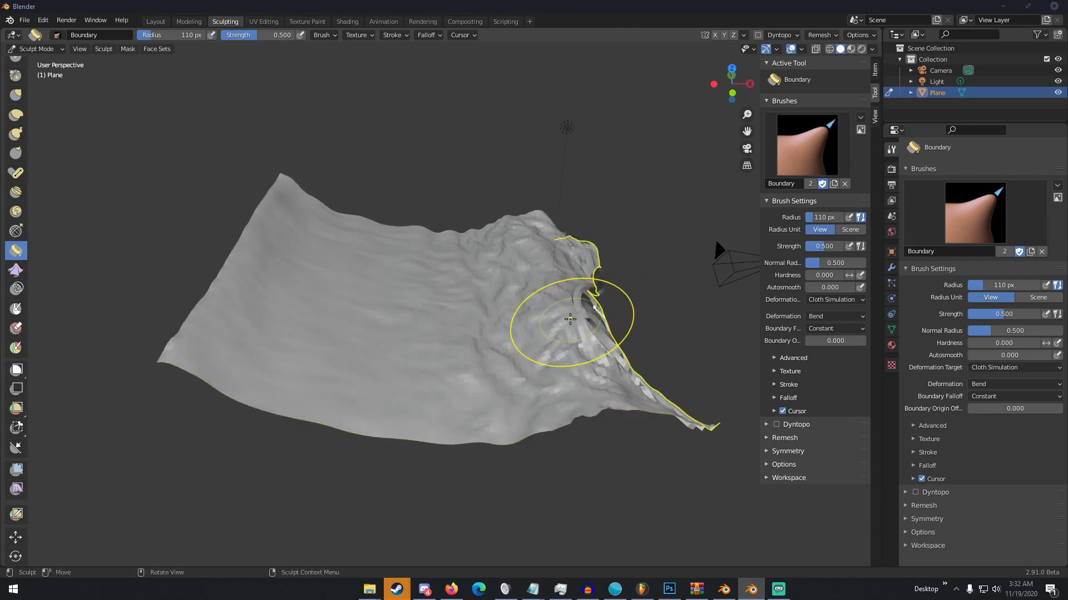
Rework the crumpled edge with the Boundary brush, and pull its middle outward with the Grab brush
drag(574, 320, 777, 330)
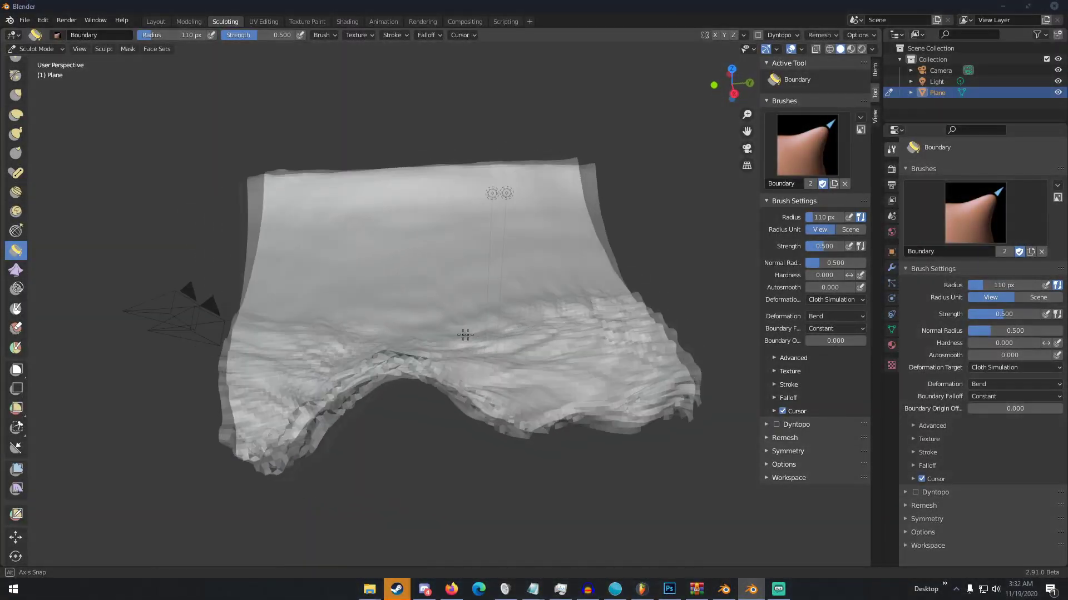
mouse_move(500, 339)
middle_down()
mouse_move(424, 309)
mouse_move(530, 307)
middle_up()
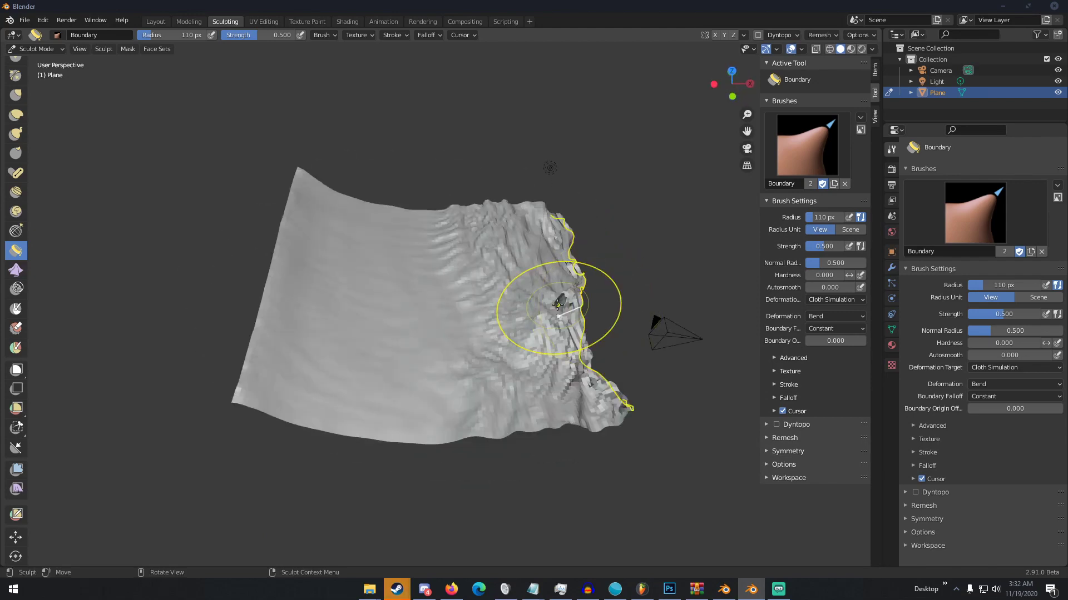
key(g)
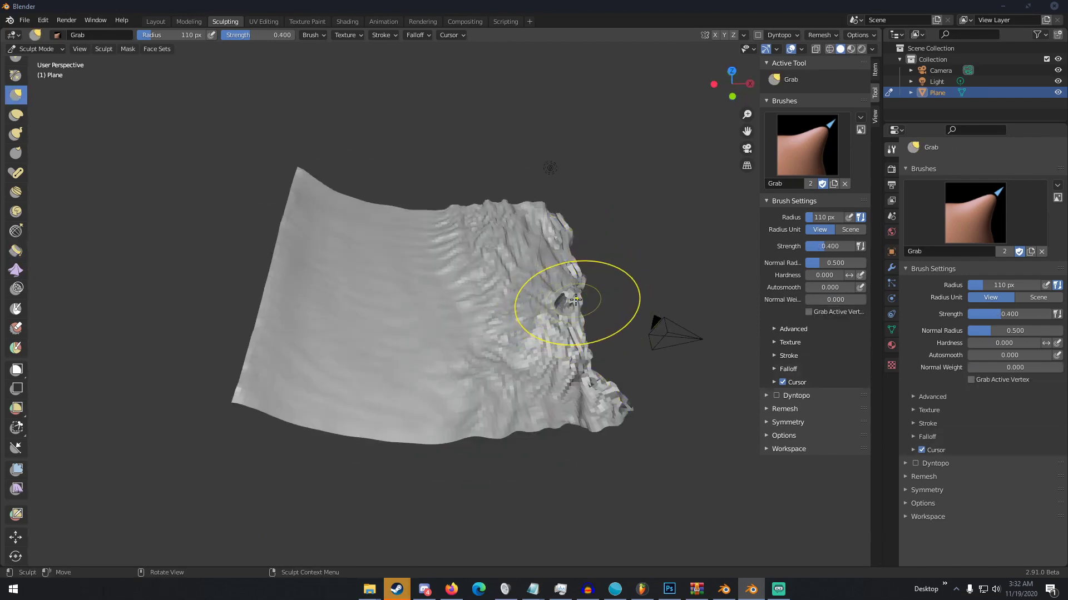
drag(576, 303, 671, 325)
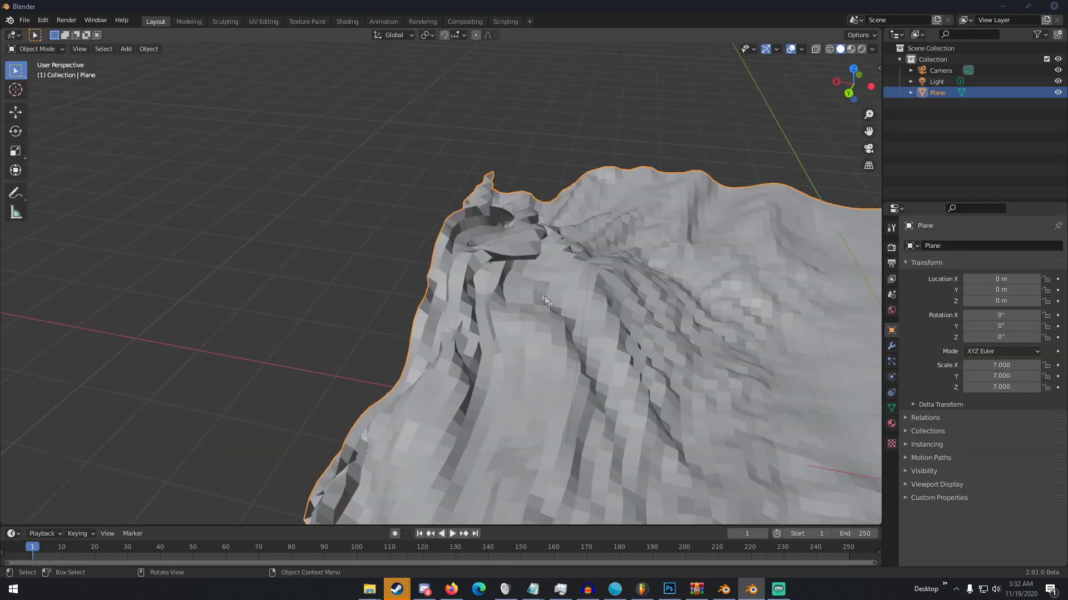
In the Layout workspace, enter Edit Mode and move a vertex on the crumpled edge using proportional editing at size 1.00
key(Tab)
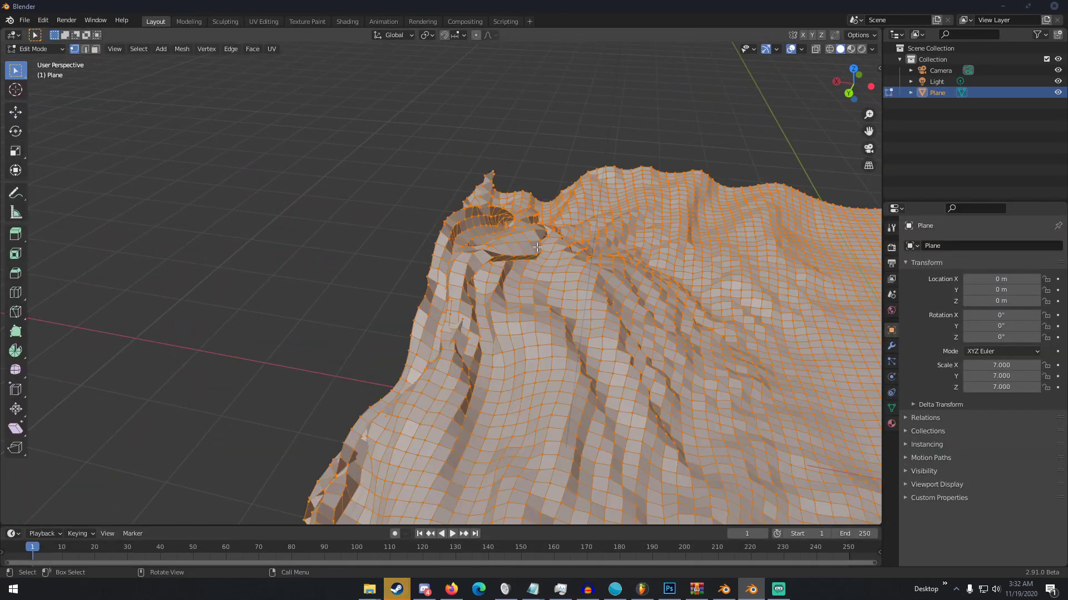
click(541, 251)
key(g)
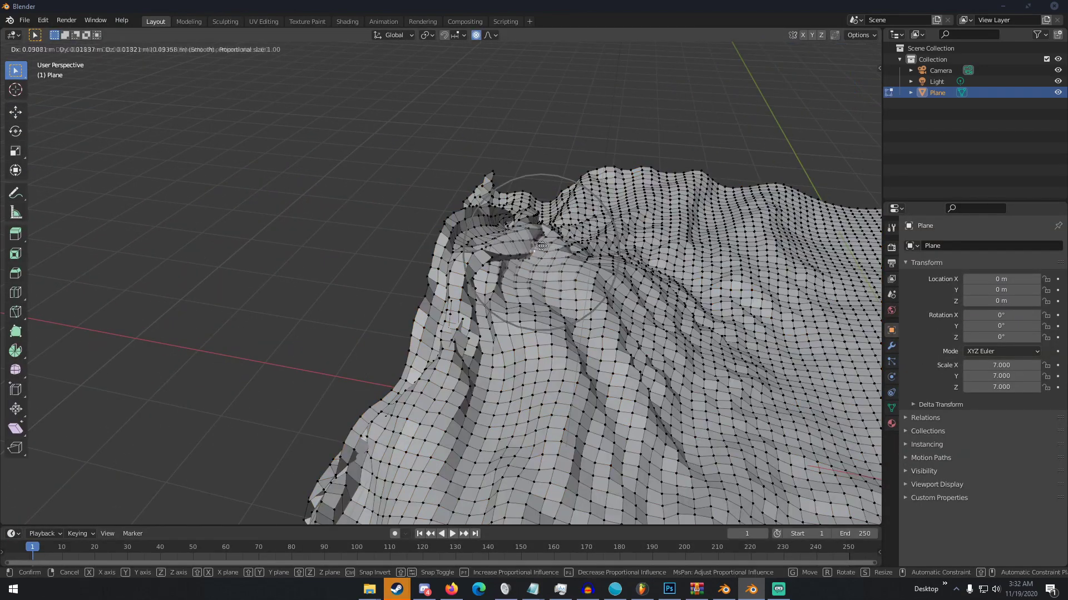
click(527, 245)
Move the vertex at the crumpled fold again with a proportional size of 0.42, and leave Edit Mode
middle_drag(528, 245, 544, 379)
key(g)
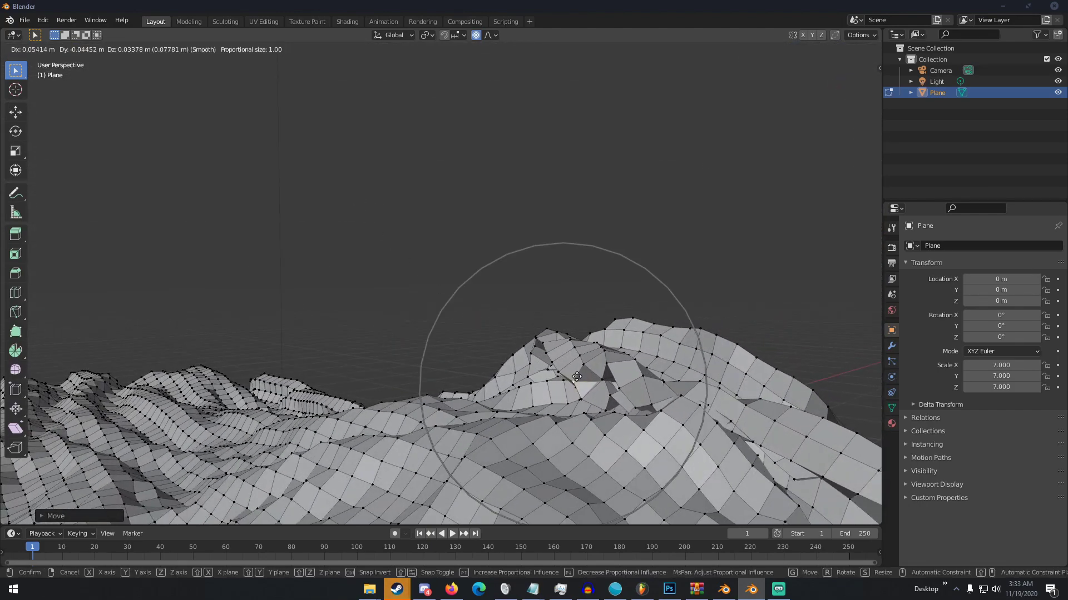
scroll(584, 361, up, 4)
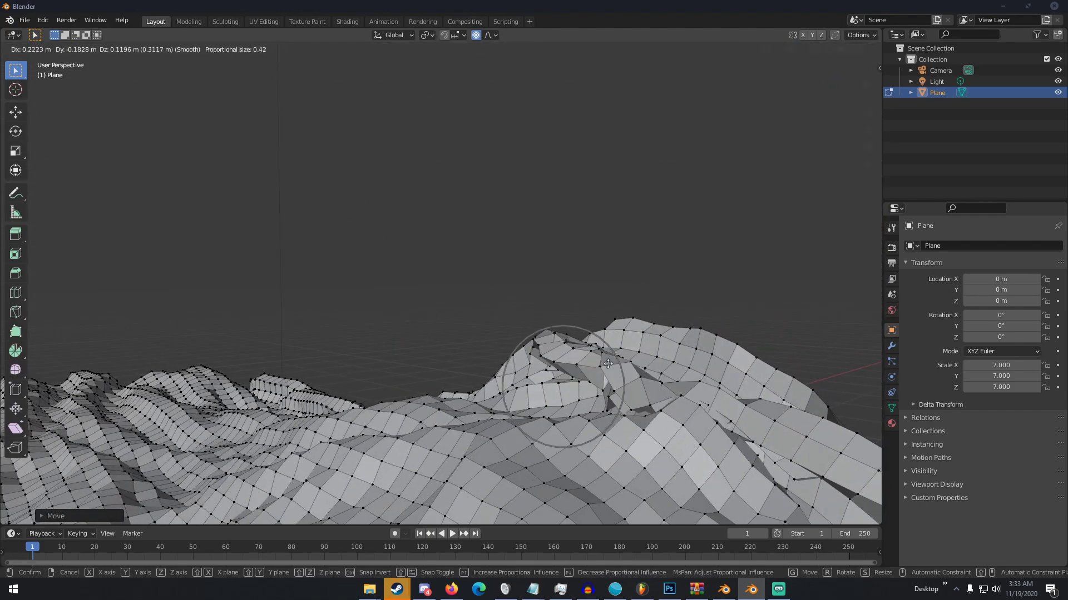
click(606, 361)
middle_drag(606, 360, 423, 345)
key(Tab)
scroll(571, 387, down, 2)
scroll(520, 385, down, 4)
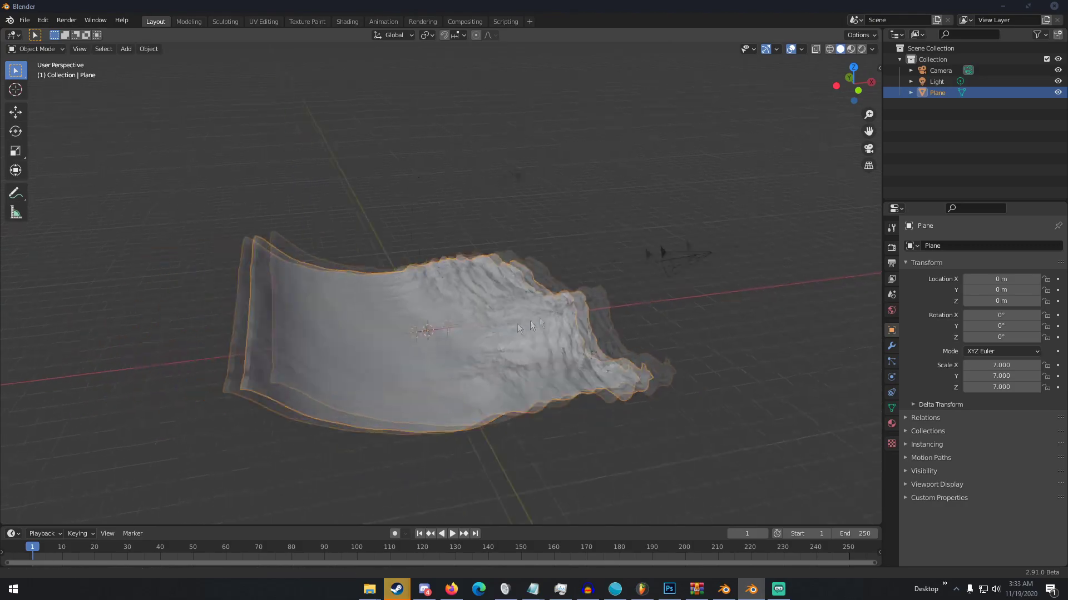
Return to the Sculpting workspace, choose the Cloth brush and set its radius to 63 px
scroll(515, 318, up, 5)
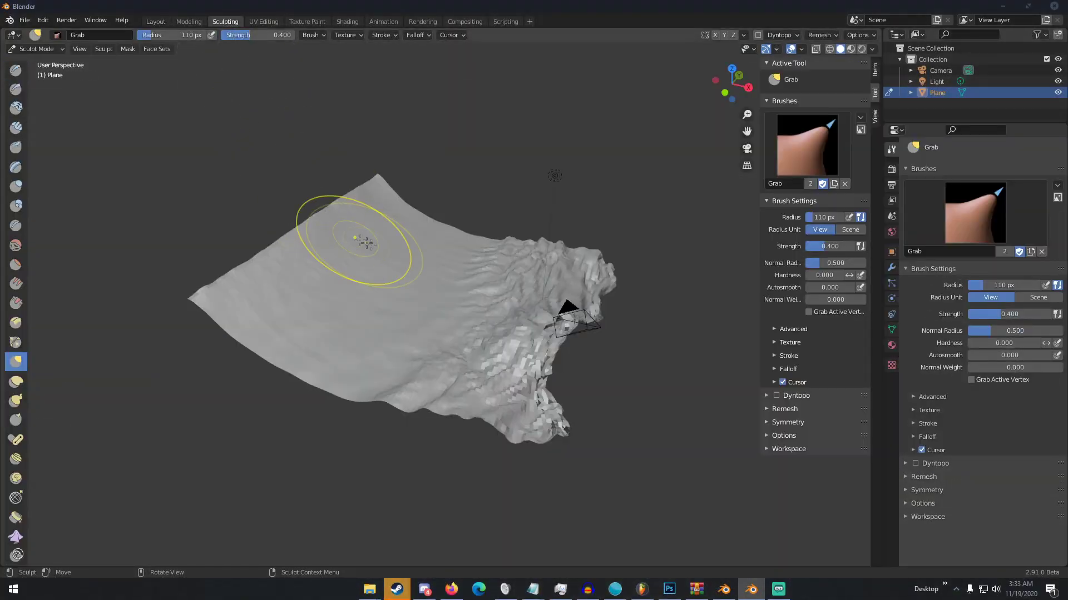
middle_drag(334, 226, 333, 238)
middle_drag(410, 273, 352, 245)
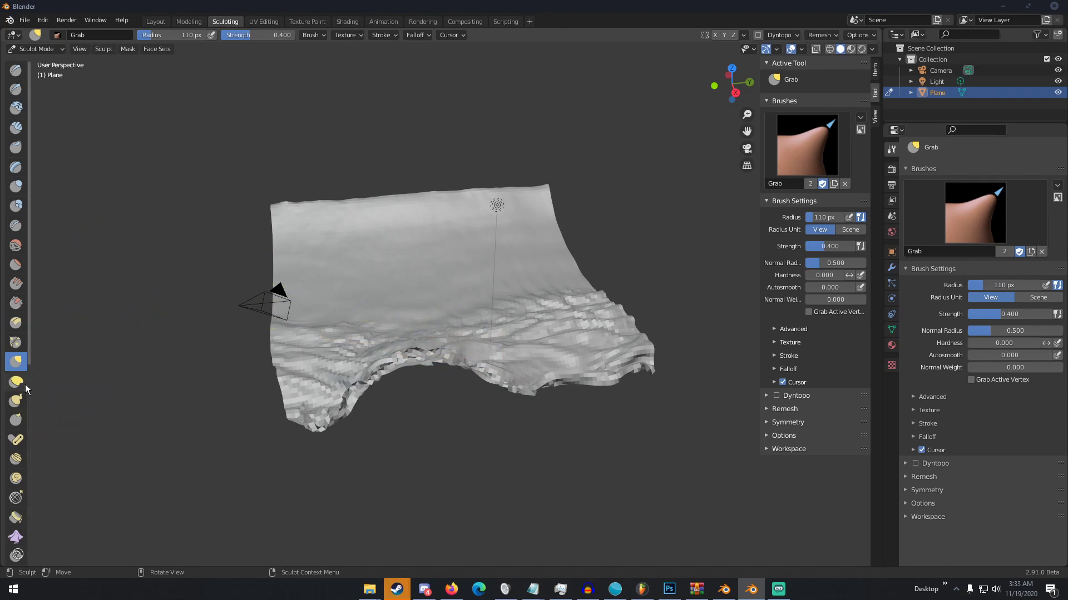
scroll(16, 389, down, 4)
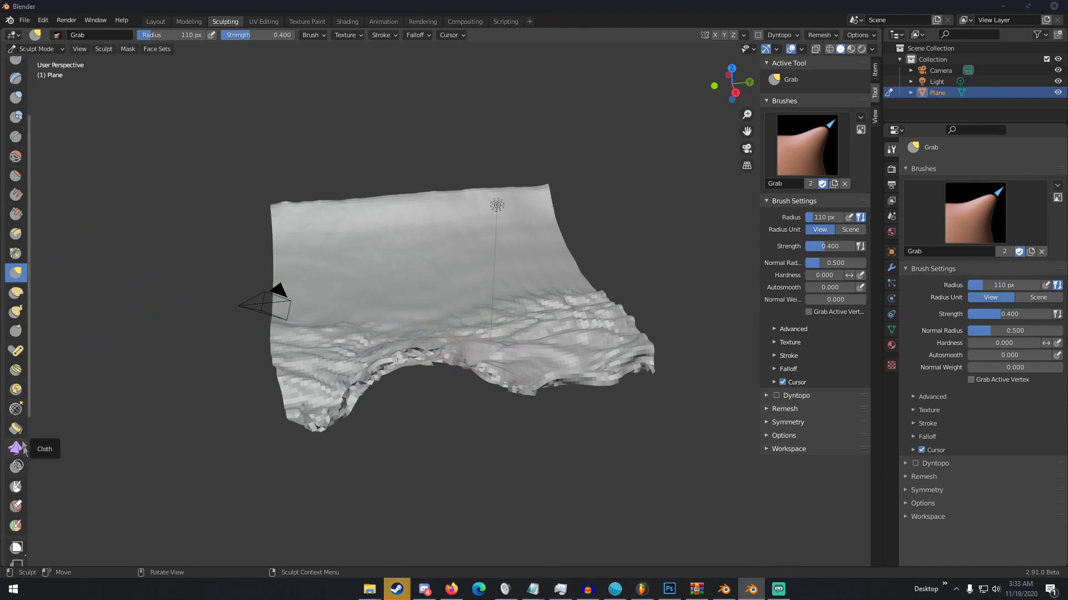
click(16, 449)
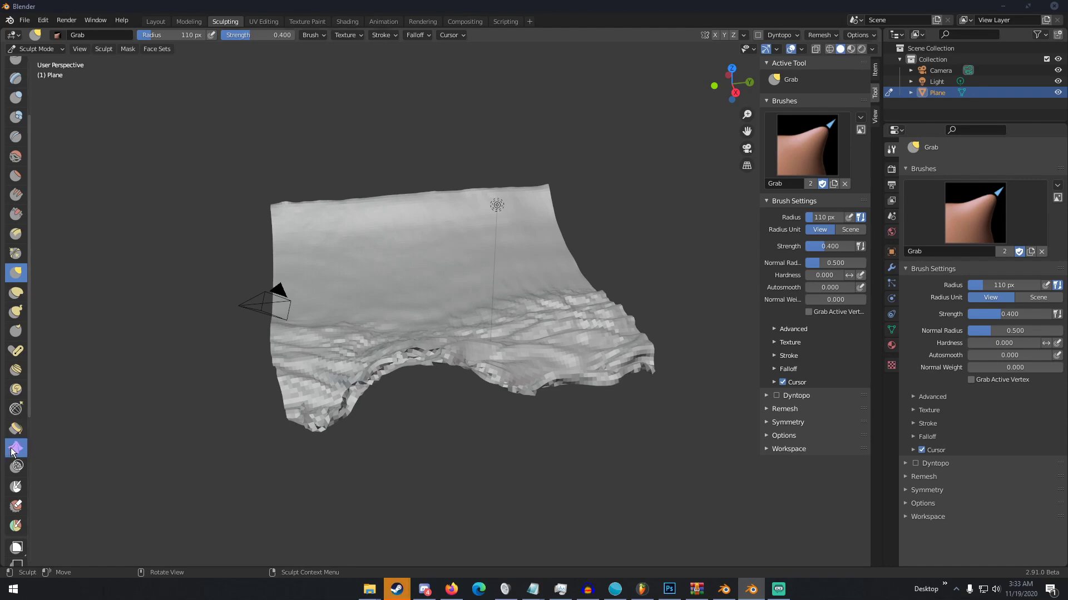
key(f)
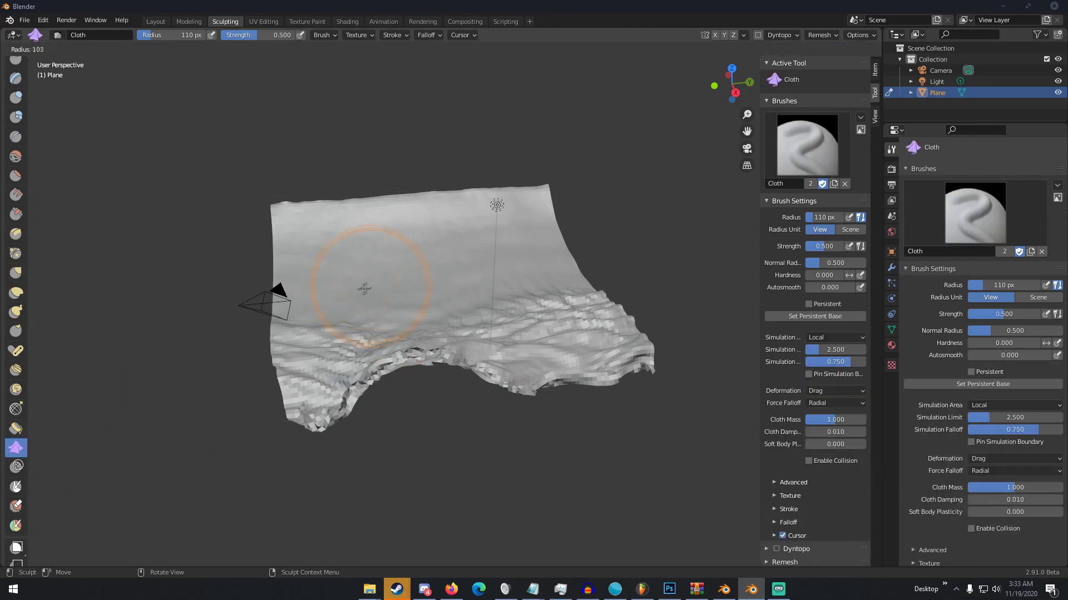
click(344, 296)
Sculpt wrinkles across the smooth area and the crumpled edge of the plane with the Cloth brush
mouse_move(362, 270)
mouse_down()
mouse_move(335, 288)
mouse_move(353, 274)
mouse_up()
middle_drag(353, 273, 436, 299)
drag(366, 274, 357, 266)
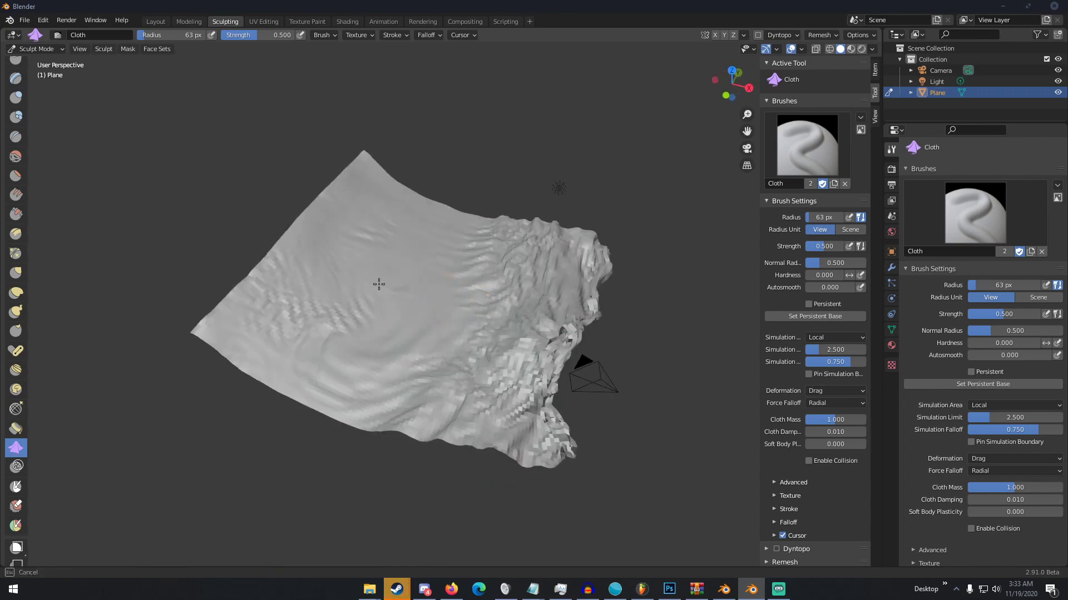
scroll(389, 267, up, 6)
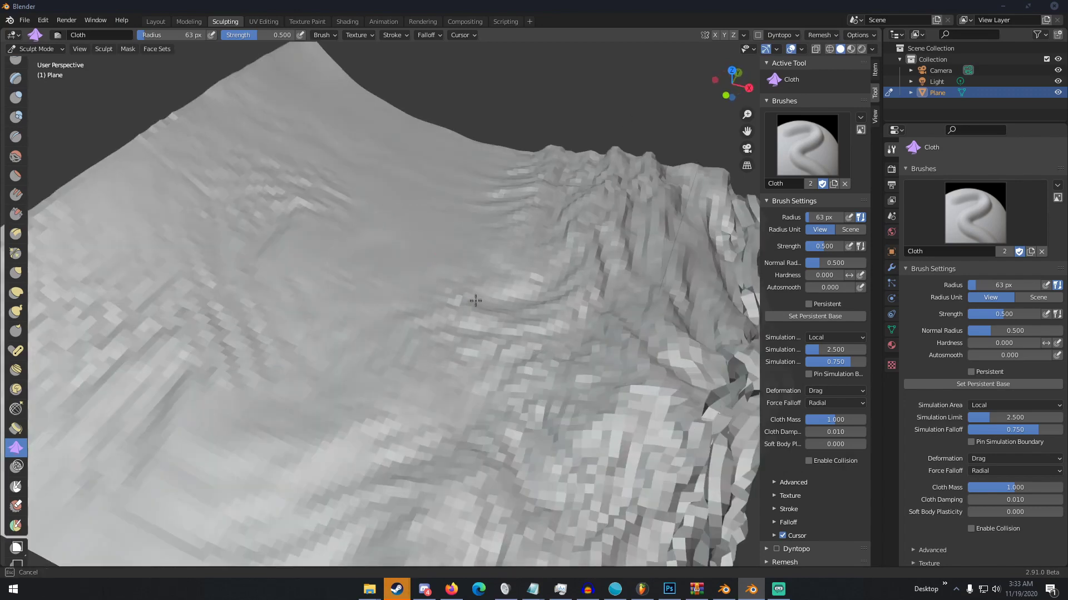
scroll(476, 300, down, 6)
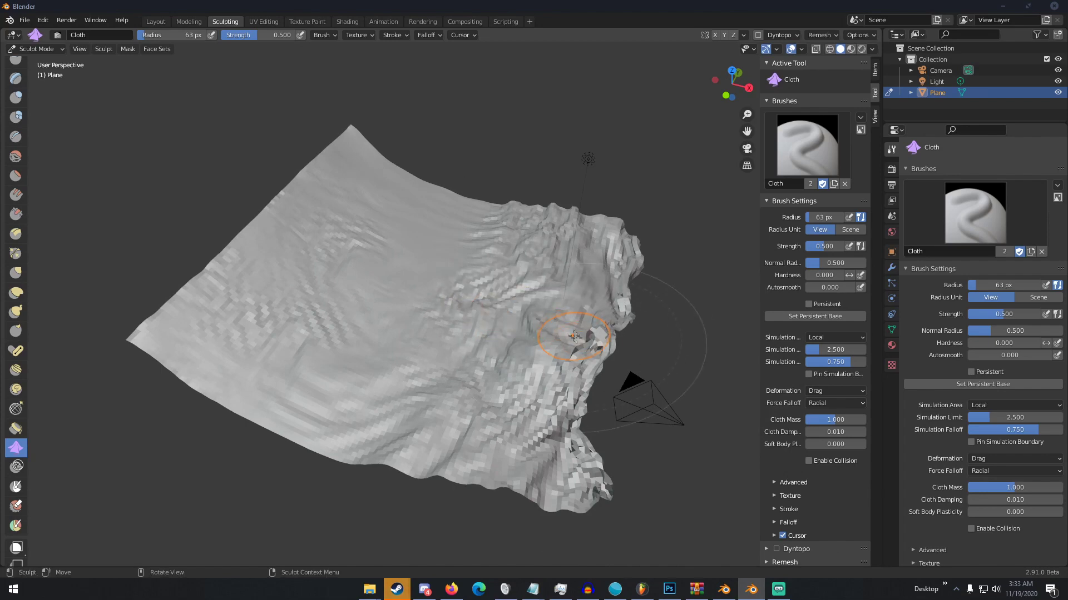
mouse_move(574, 336)
mouse_down()
mouse_move(636, 363)
mouse_move(548, 368)
mouse_move(555, 354)
mouse_move(478, 342)
mouse_move(453, 439)
mouse_move(398, 376)
mouse_move(406, 310)
mouse_move(443, 220)
mouse_move(309, 166)
mouse_move(253, 253)
mouse_move(406, 221)
mouse_move(417, 242)
mouse_move(250, 322)
mouse_move(220, 361)
mouse_move(305, 417)
mouse_move(369, 424)
mouse_up()
Add more cloth folds to the plane's middle and along its long side from the reverse viewing angle
mouse_move(453, 456)
middle_down()
mouse_move(486, 402)
mouse_move(591, 419)
mouse_move(648, 453)
middle_up()
scroll(500, 281, up, 5)
middle_drag(452, 267, 493, 269)
scroll(478, 266, down, 5)
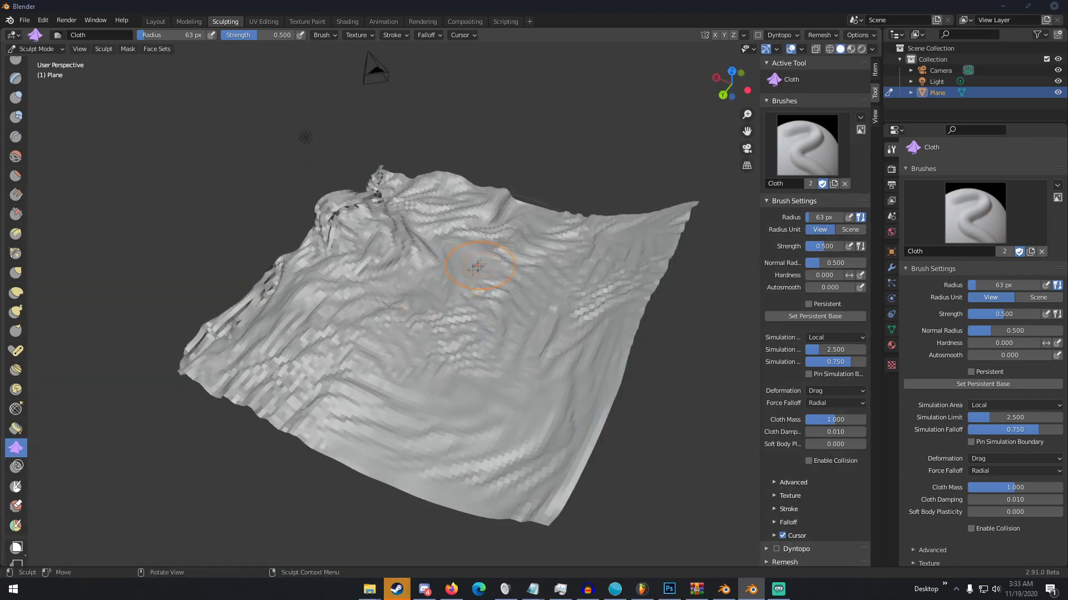
mouse_move(421, 391)
mouse_down()
mouse_move(448, 393)
mouse_move(505, 431)
mouse_up()
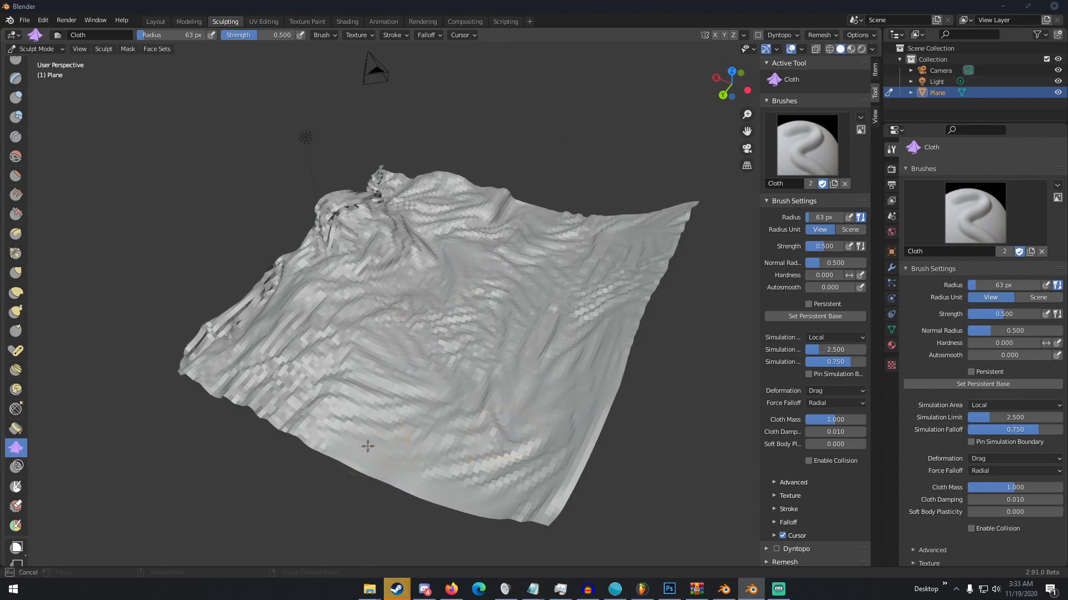
drag(367, 443, 425, 476)
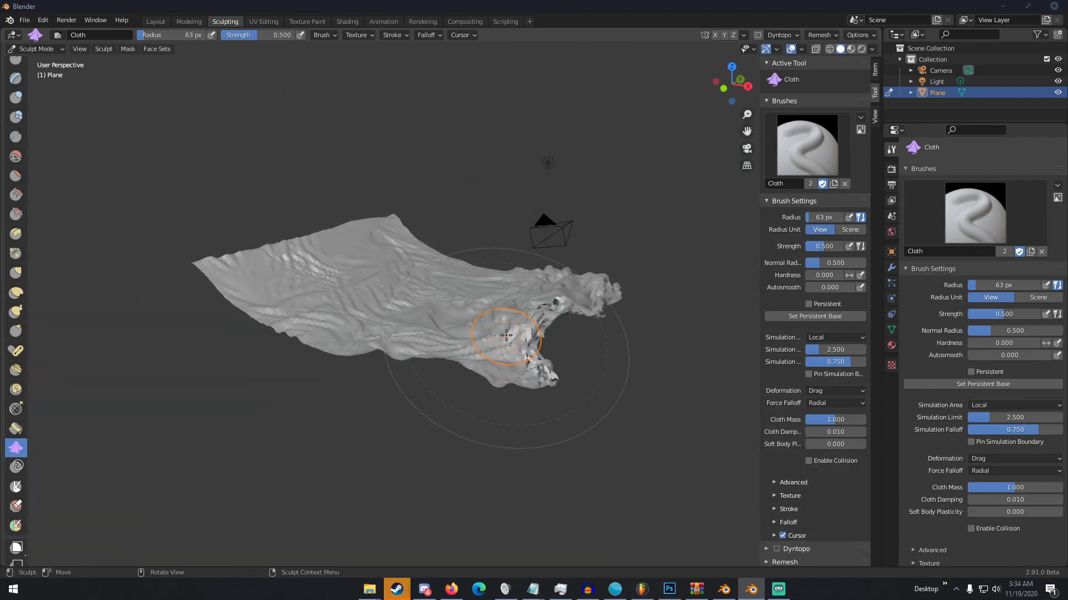
Examine the wrinkled cloth surface from several angles, both close up and as a whole
middle_drag(524, 417, 548, 336)
scroll(519, 340, up, 4)
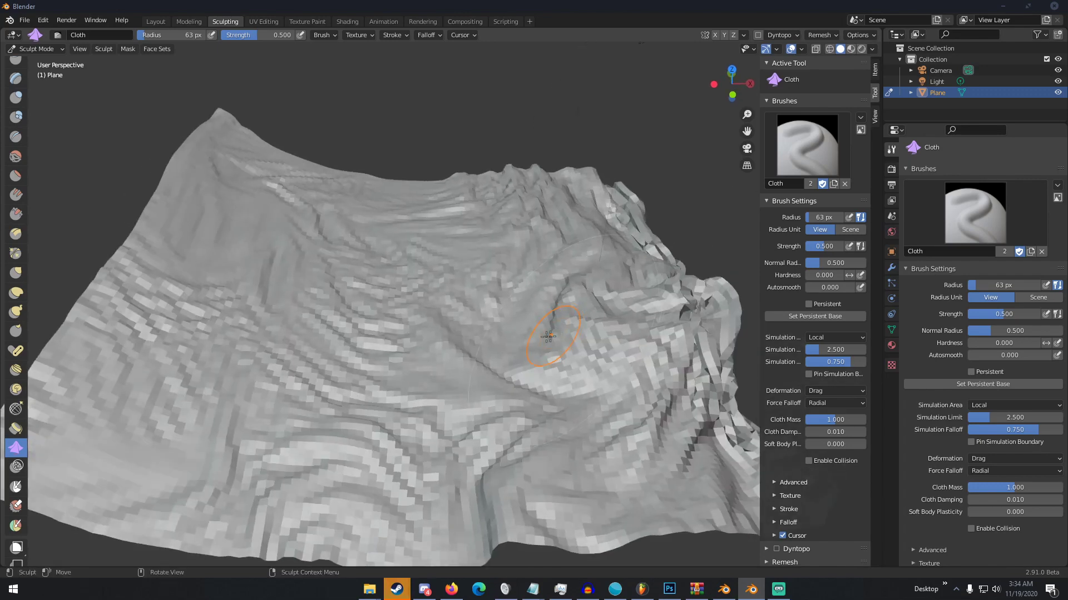
scroll(468, 324, down, 5)
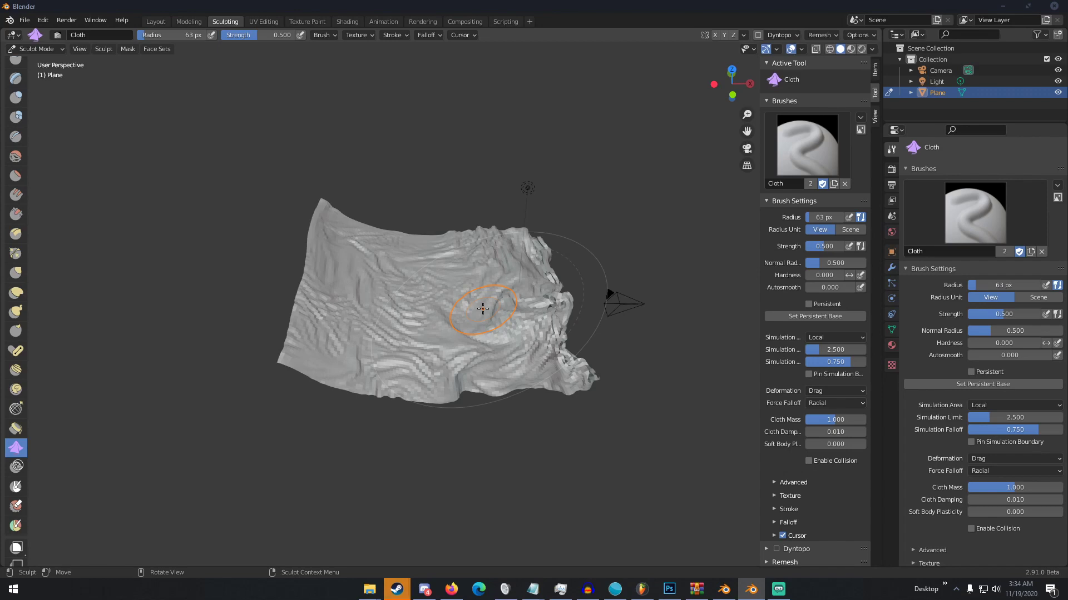
mouse_move(482, 308)
middle_down()
mouse_move(535, 256)
mouse_move(556, 294)
middle_up()
scroll(536, 254, up, 5)
middle_drag(390, 318, 408, 348)
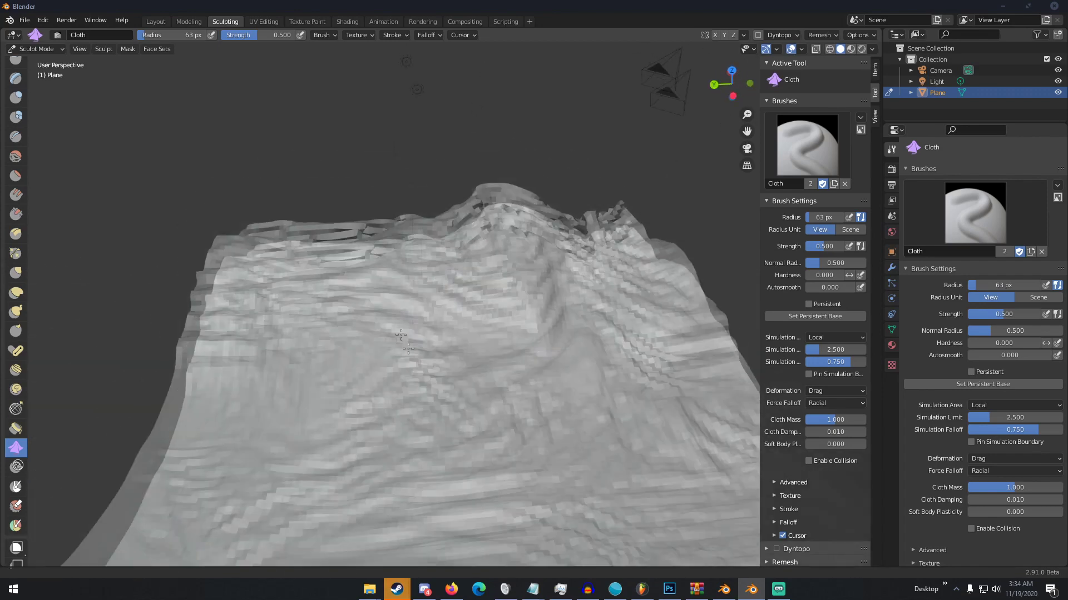
scroll(401, 334, down, 3)
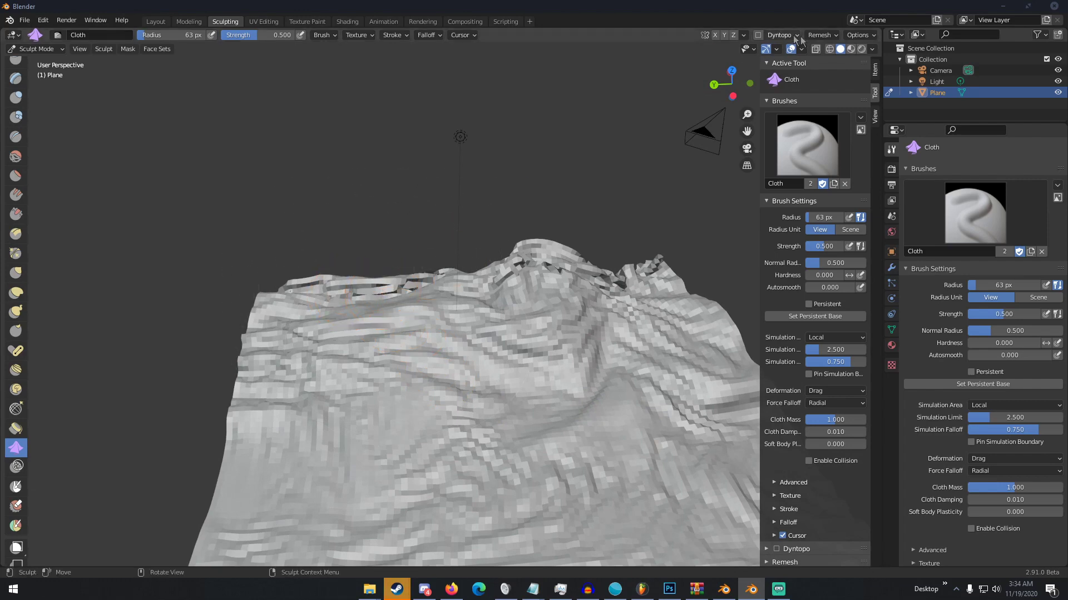
Enable Dyntopo, accept its warning, and sculpt along the crumpled edge with the Cloth brush
click(758, 35)
click(746, 70)
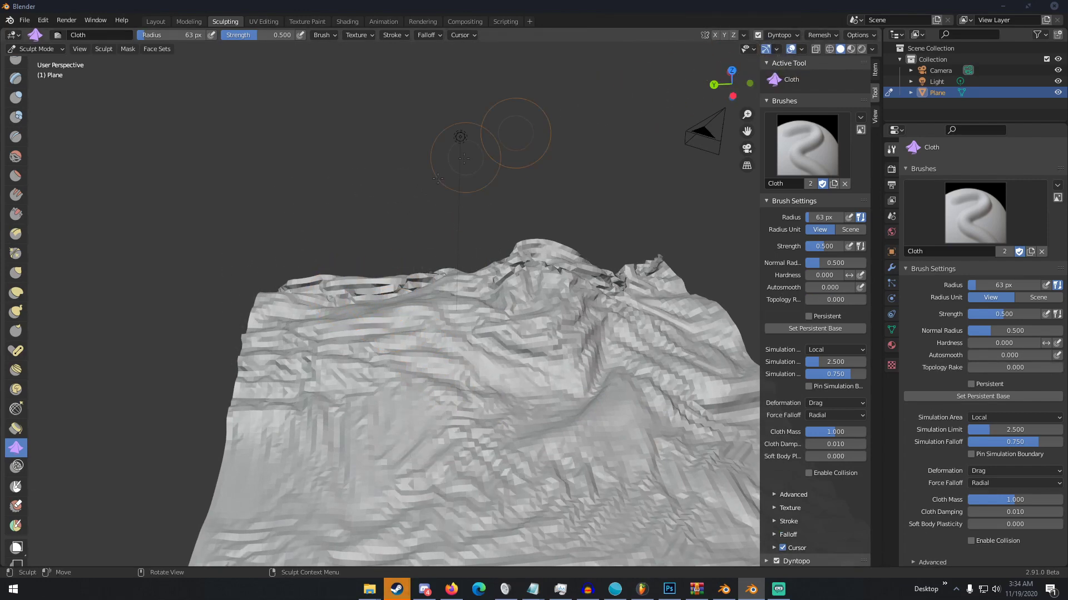
mouse_move(345, 281)
mouse_down()
mouse_move(360, 296)
mouse_move(428, 259)
mouse_move(531, 263)
mouse_move(524, 277)
mouse_move(537, 276)
mouse_move(585, 252)
mouse_move(659, 274)
mouse_up()
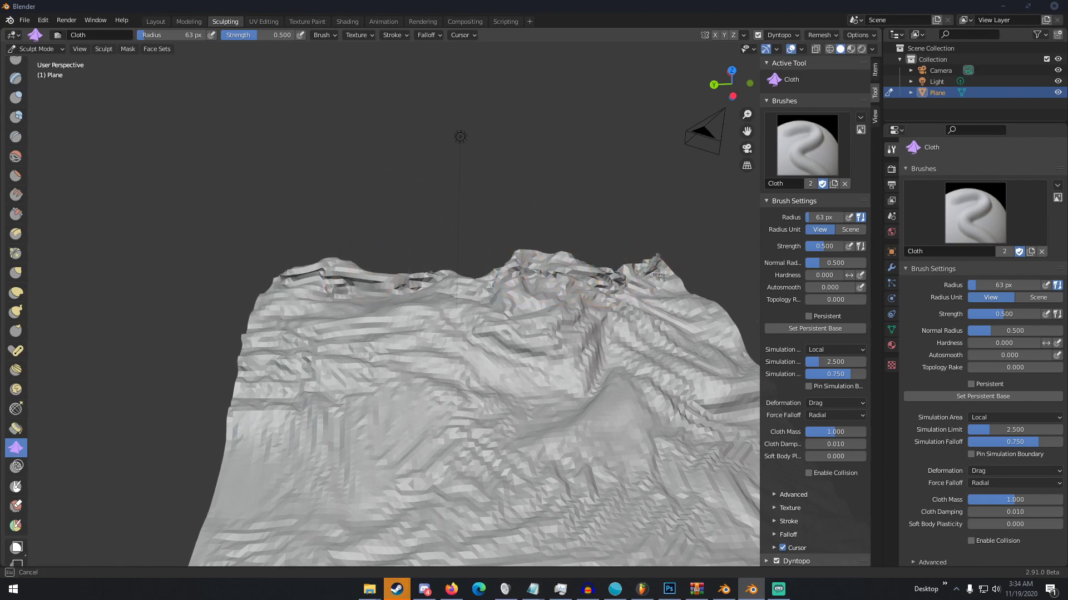
Switch to the Layout workspace and apply smooth shading to the sculpted plane
mouse_move(659, 274)
middle_down()
mouse_move(456, 200)
mouse_move(307, 121)
middle_up()
click(153, 22)
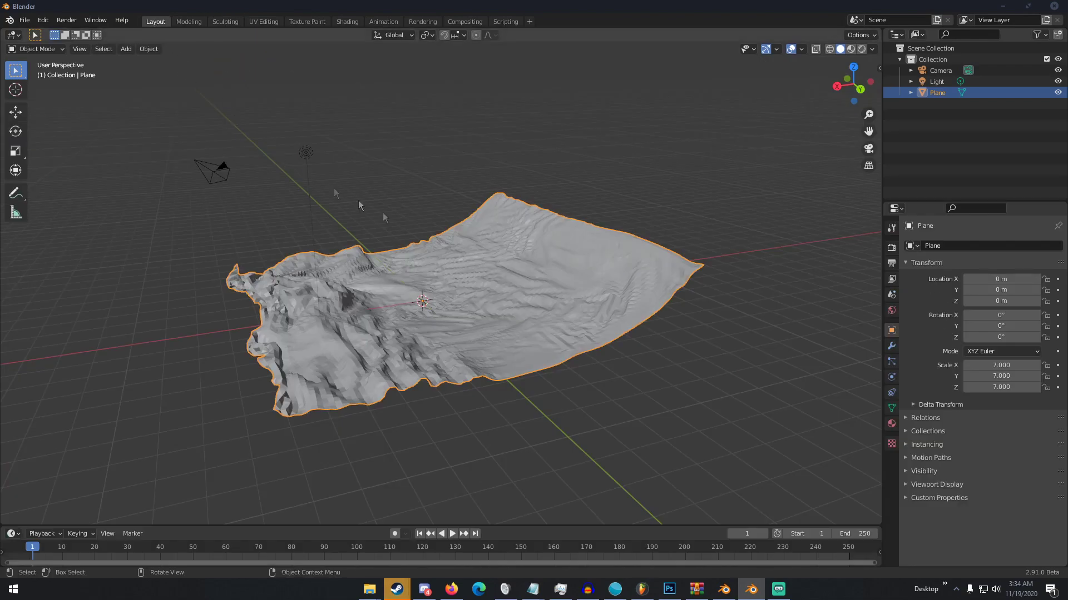
middle_drag(411, 220, 578, 262)
scroll(531, 266, up, 3)
right_click(428, 258)
click(428, 258)
Add a Subdivision Surface modifier to the sculpted plane
scroll(520, 263, down, 5)
scroll(550, 262, up, 5)
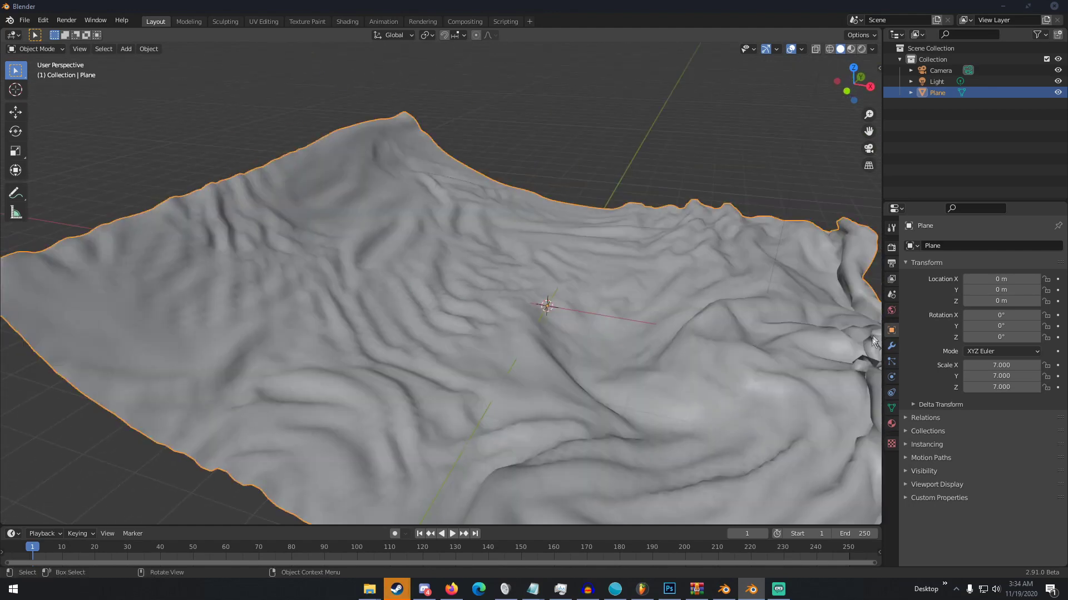
click(891, 346)
click(927, 245)
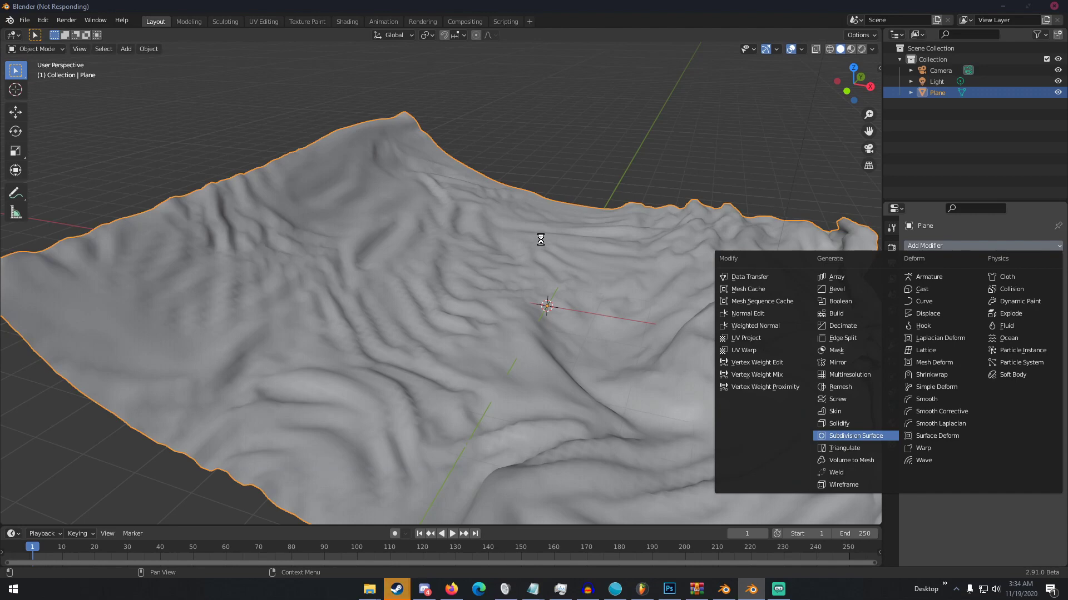
middle_drag(592, 267, 555, 270)
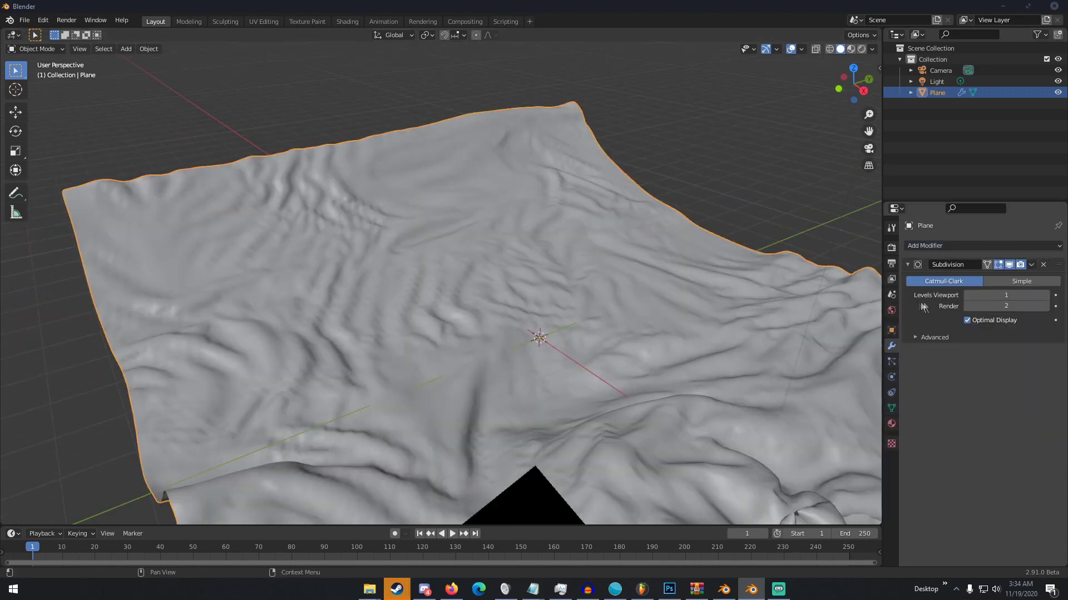
Set the Subdivision modifier's render level to 1, apply the modifier, and view the smoothed cloth from other angles
click(968, 306)
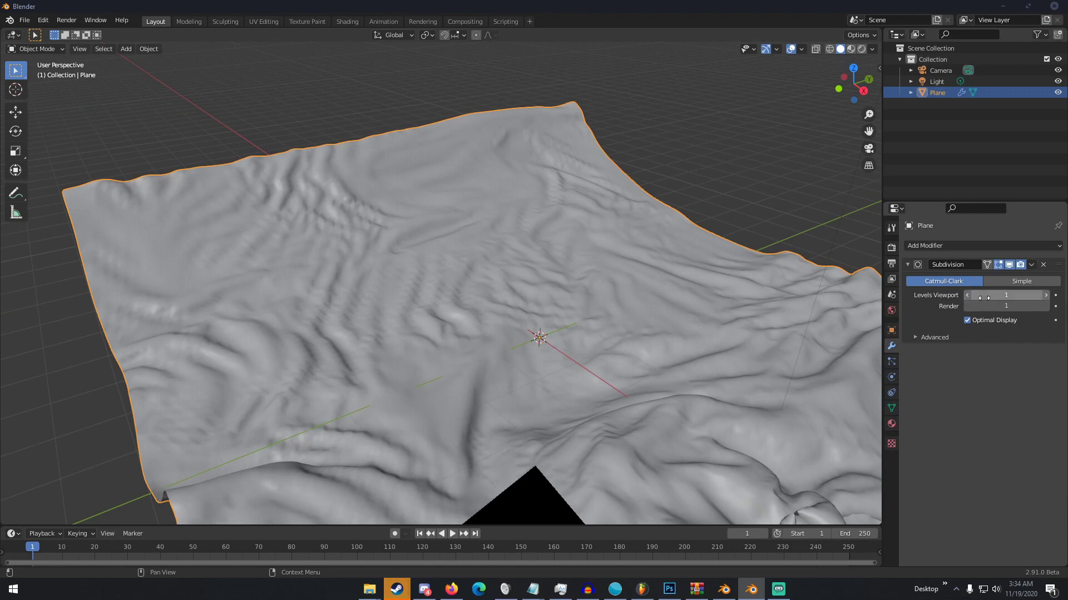
click(1031, 265)
click(1012, 278)
middle_drag(691, 255, 595, 276)
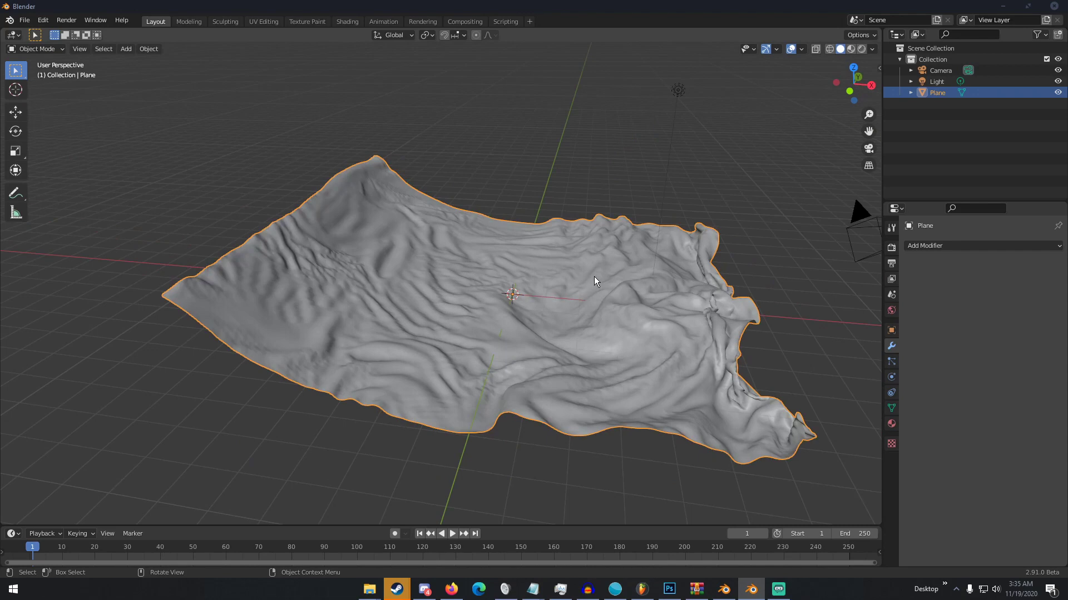
middle_drag(468, 238, 440, 248)
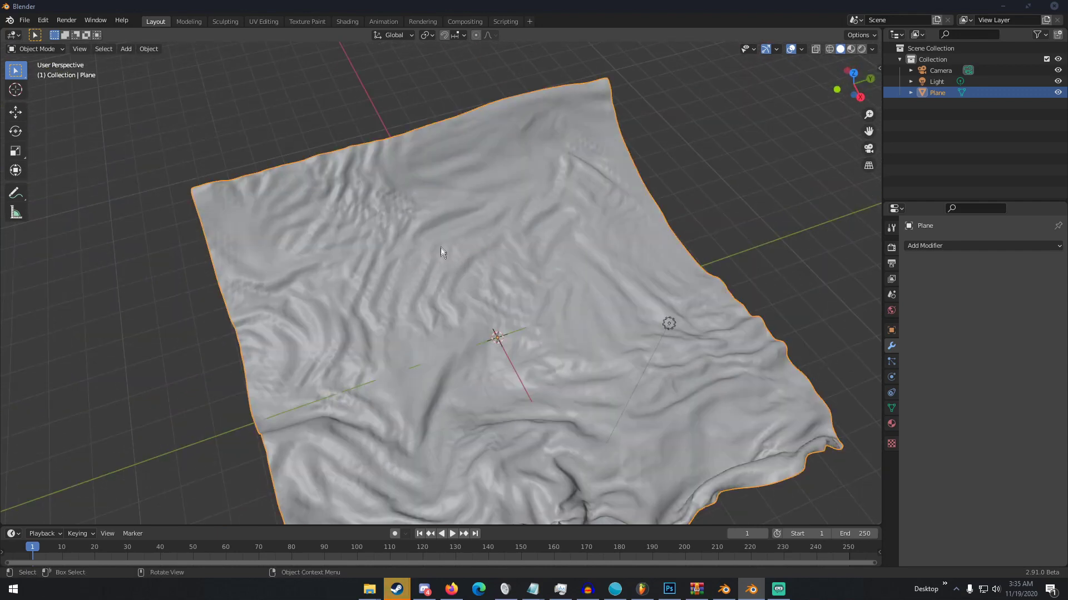